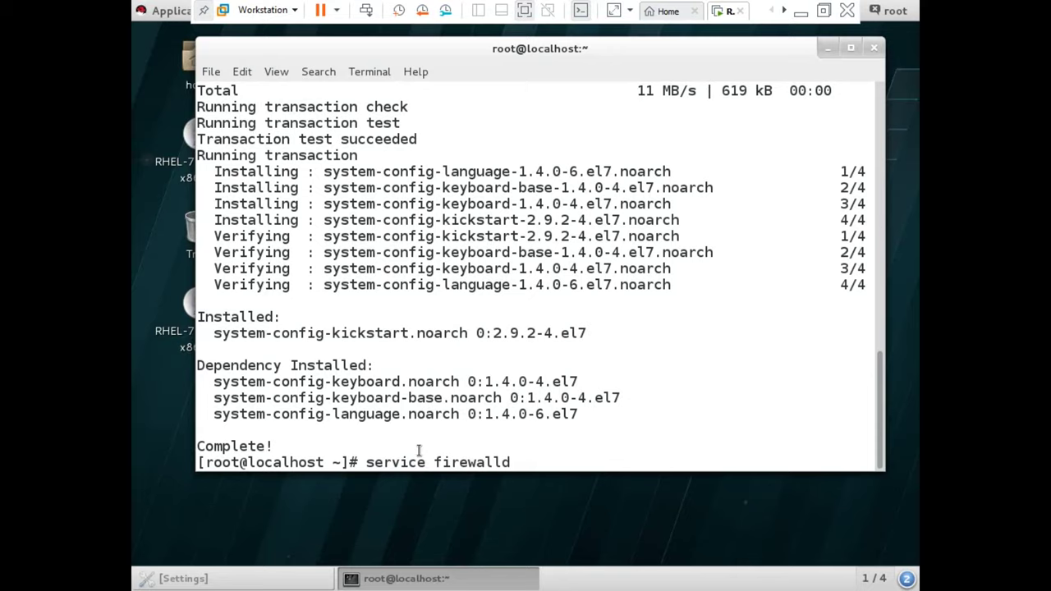
- Run 'service firewalld stop' and enter the reboot command
text(stop)
key(Return)
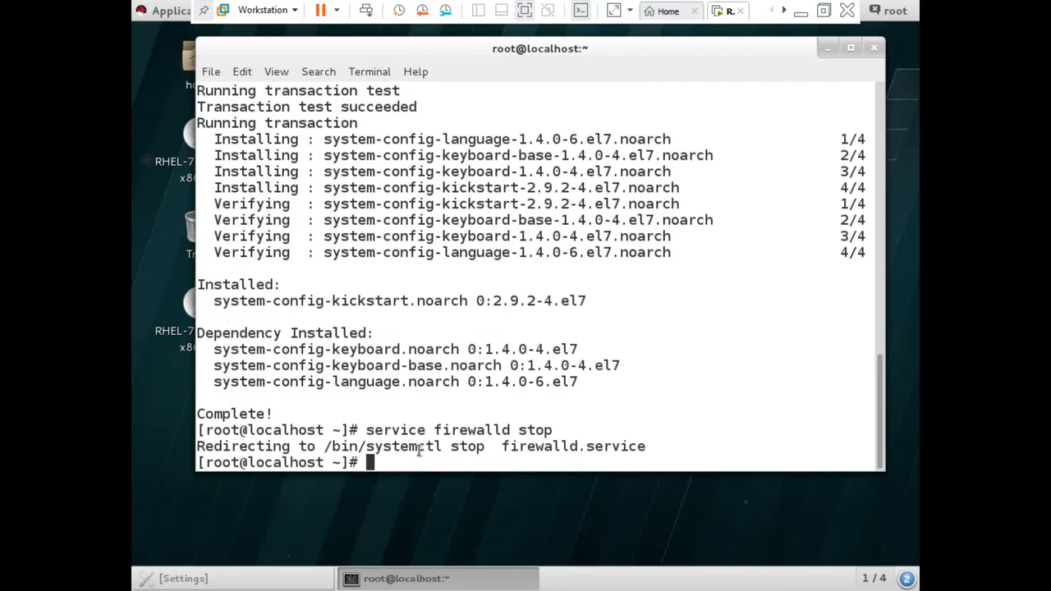
text(reboot)
- Reboot the guest into the default RHEL 7.1 kernel and restore the full-screen view
key(Return)
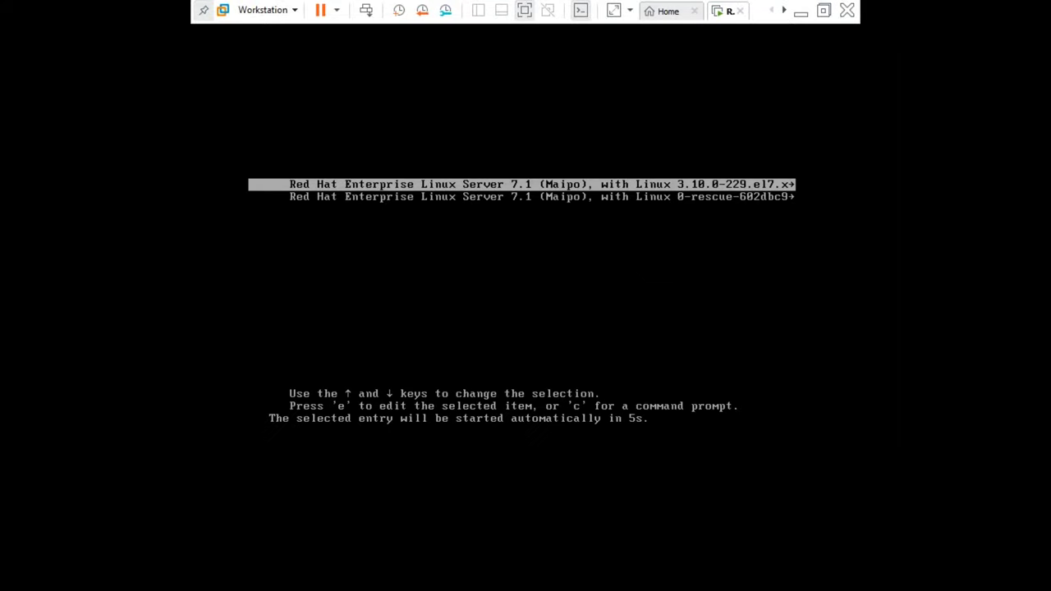
key(Return)
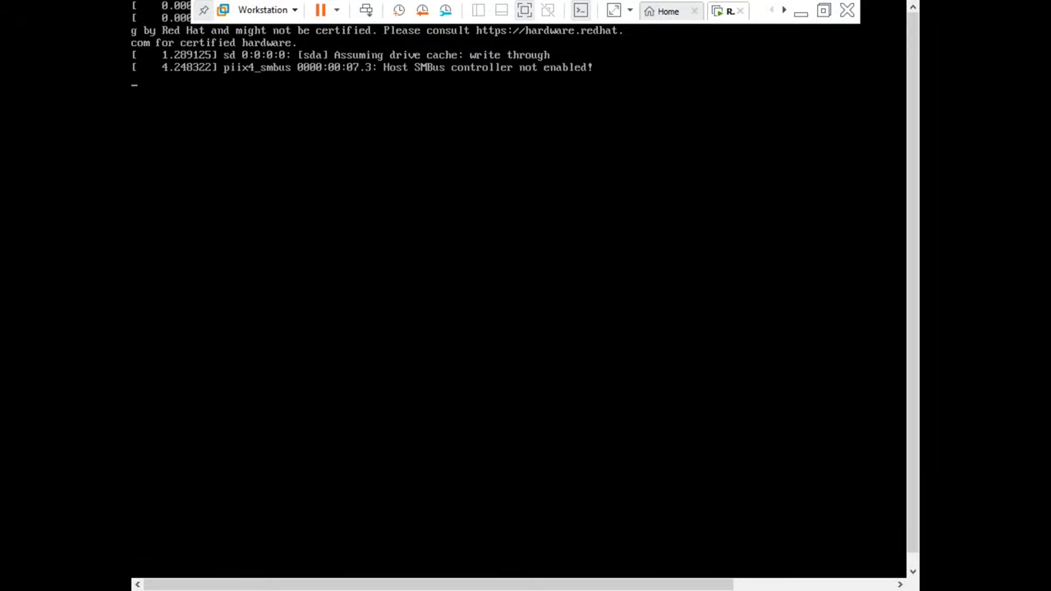
click(823, 10)
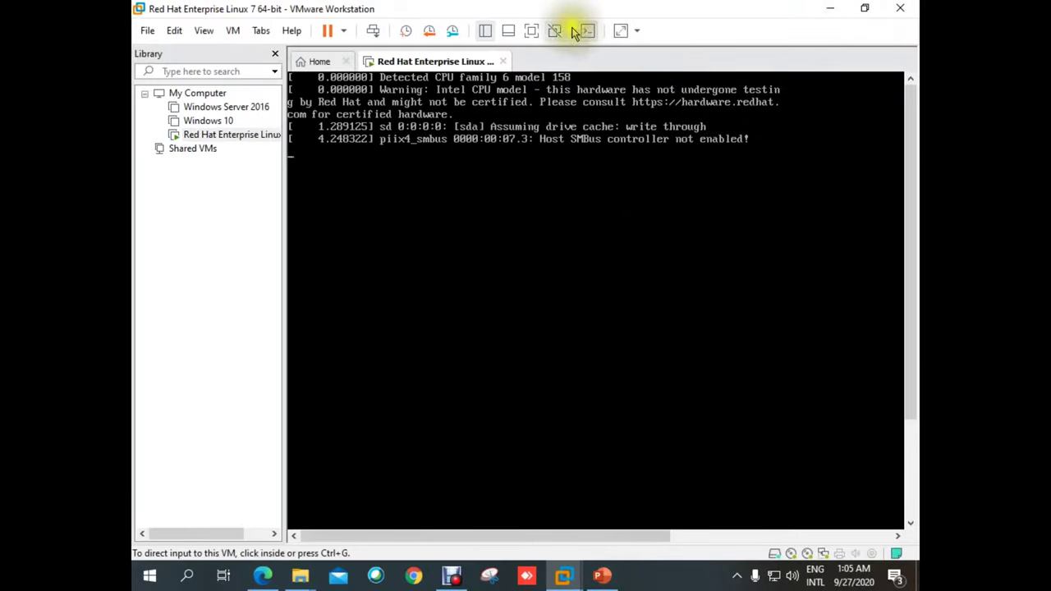
click(531, 31)
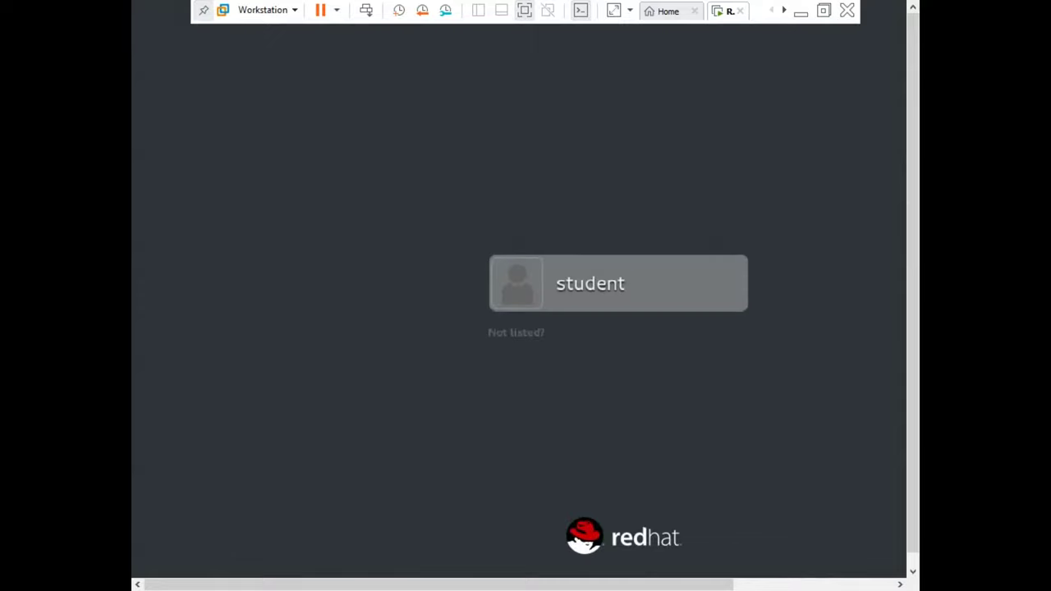
- Sign in as root through 'Not listed?' with the account password
click(523, 332)
text(root)
key(Return)
text(****)
key(Return)
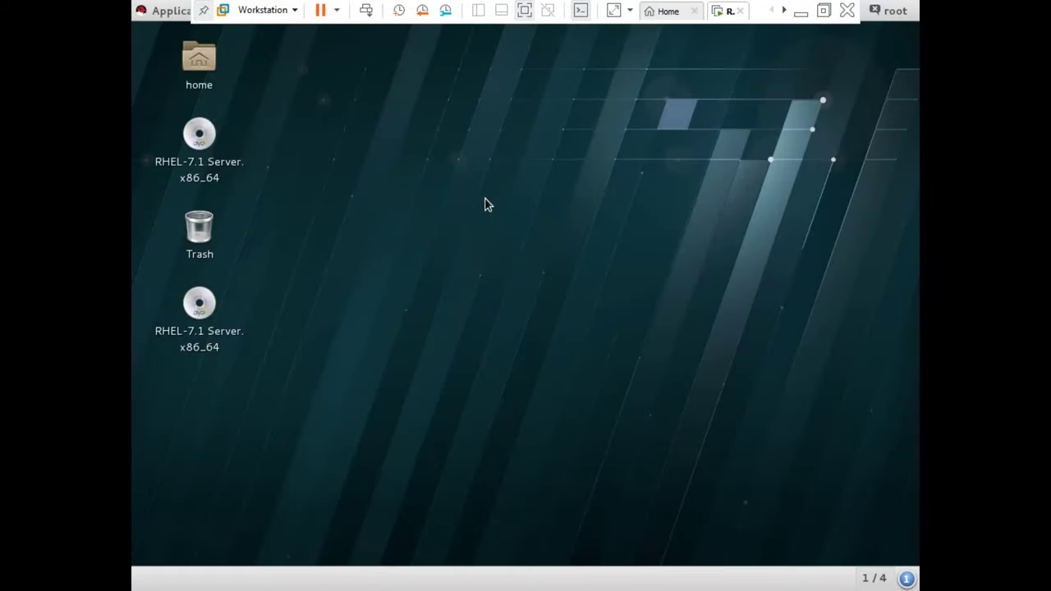
- Open a terminal from the desktop, run cd, then run system-config-kickstart
right_click(323, 119)
click(365, 160)
click(389, 134)
text(cd)
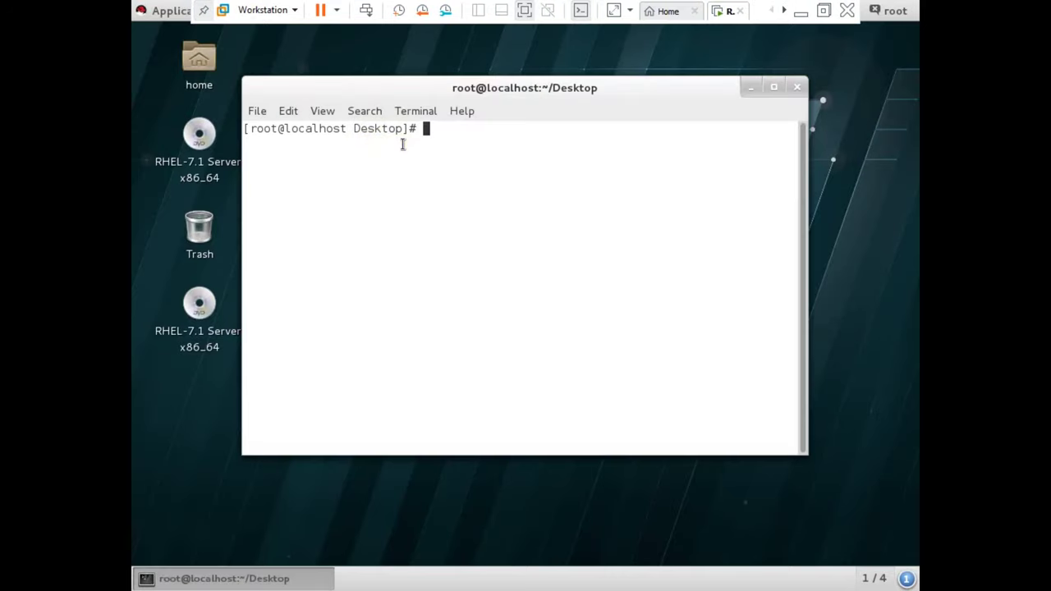
key(Return)
text(system-config-)
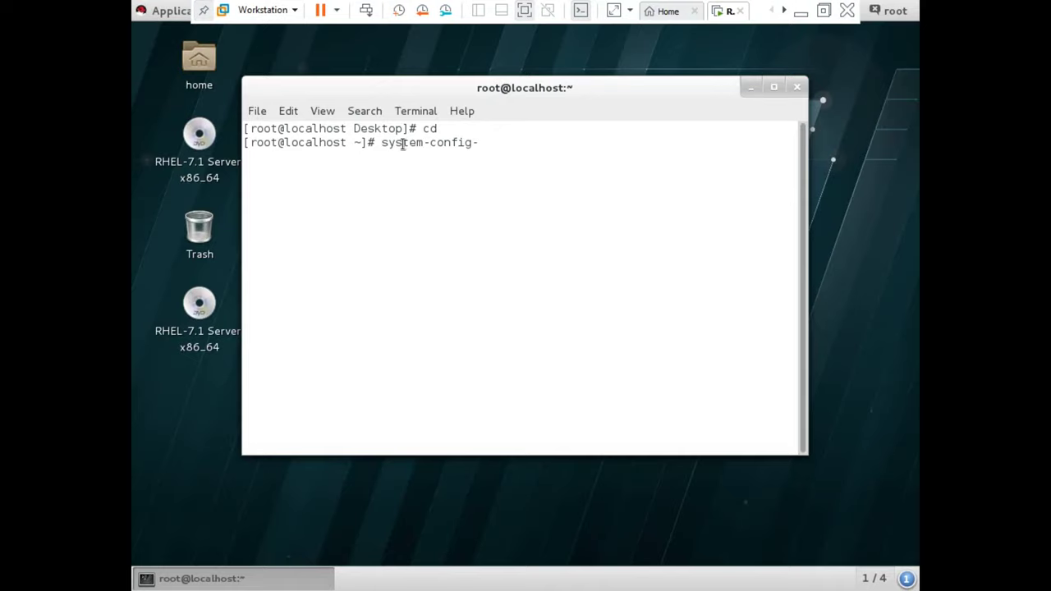
text(kickstart)
key(Return)
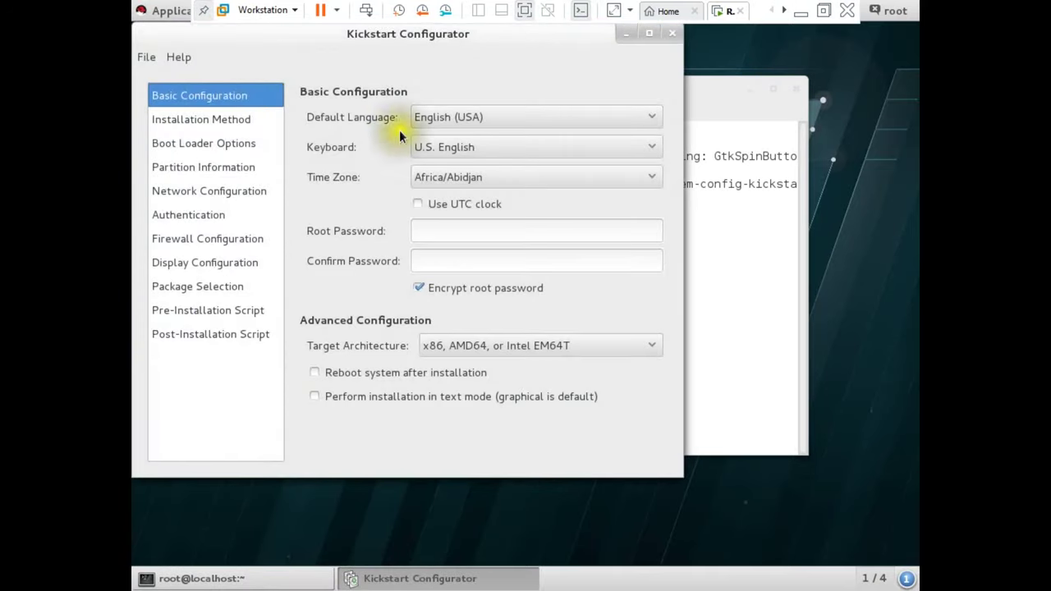
- Choose Asia/Dhaka as the time zone and check 'Reboot system after installation'
drag(180, 39, 277, 66)
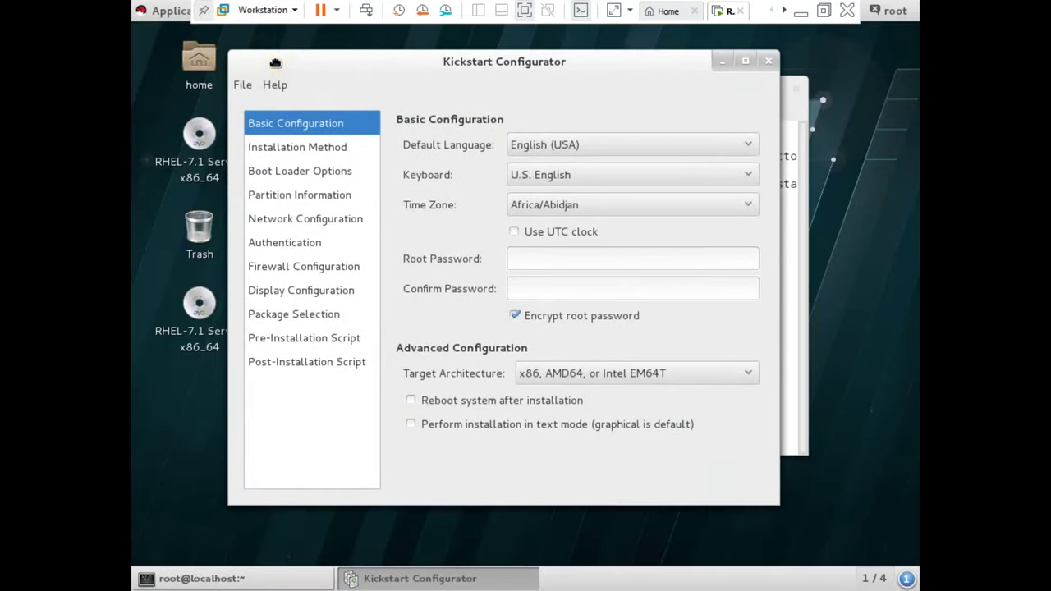
click(612, 206)
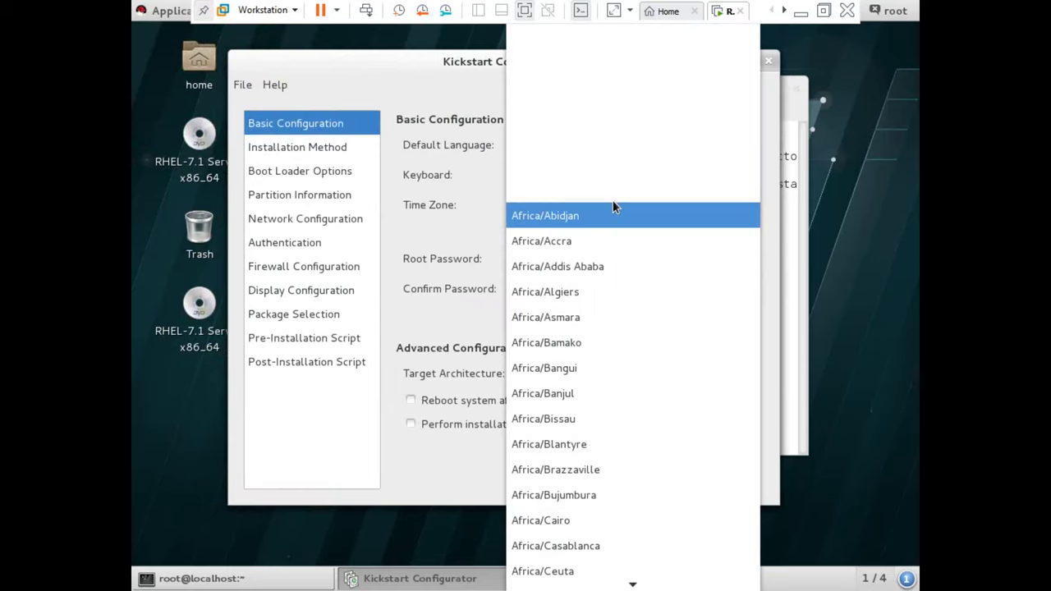
key(Down)
key(Down)
key(Down)
key(Down)
key(Down)
key(Down)
key(Down)
key(Down)
key(Down)
key(Down)
key(Down)
key(Down)
key(Down)
key(Down)
key(Down)
key(Down)
key(Down)
key(Down)
key(Down)
key(Down)
key(Down)
key(Down)
key(Down)
key(Down)
key(Down)
key(Down)
key(Down)
key(Down)
key(Down)
key(Down)
key(Down)
key(Down)
key(Down)
key(Down)
key(Down)
key(Down)
key(Down)
key(Down)
key(Down)
key(Down)
key(Down)
key(Down)
key(Down)
key(Down)
key(Down)
key(Down)
key(Down)
key(Down)
key(Down)
key(Down)
key(Down)
key(Down)
key(Down)
key(Down)
key(Down)
key(Down)
key(Down)
key(Down)
key(Down)
key(Down)
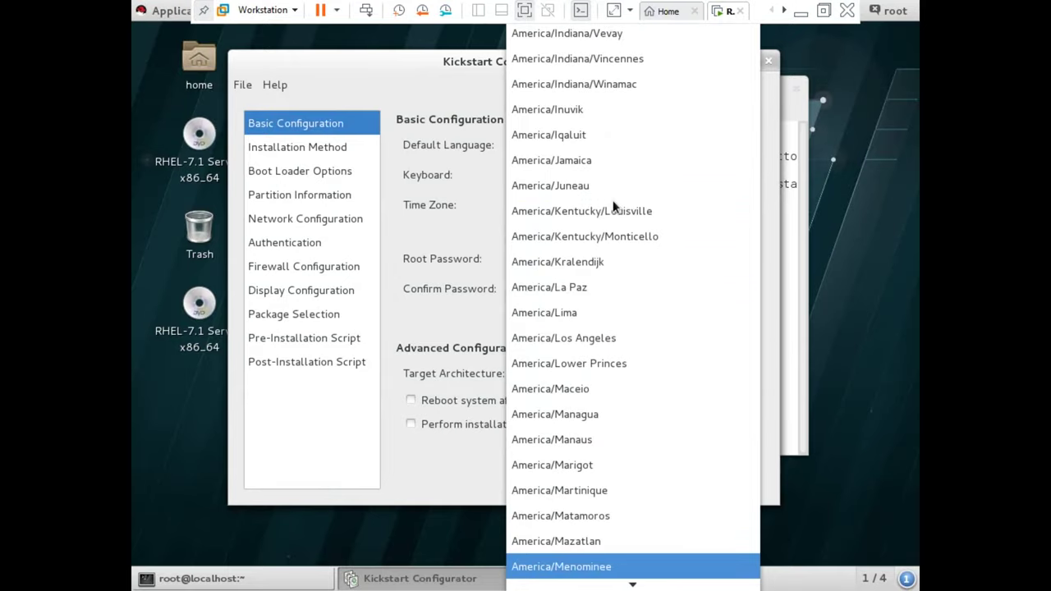
key(Down)
key(Down)
key(Down)
key(Down)
key(Down)
key(Down)
key(Down)
key(Down)
key(Down)
key(Down)
key(Down)
key(Down)
key(Down)
key(Down)
key(Down)
key(Down)
key(Down)
key(Down)
key(Down)
key(Down)
key(Down)
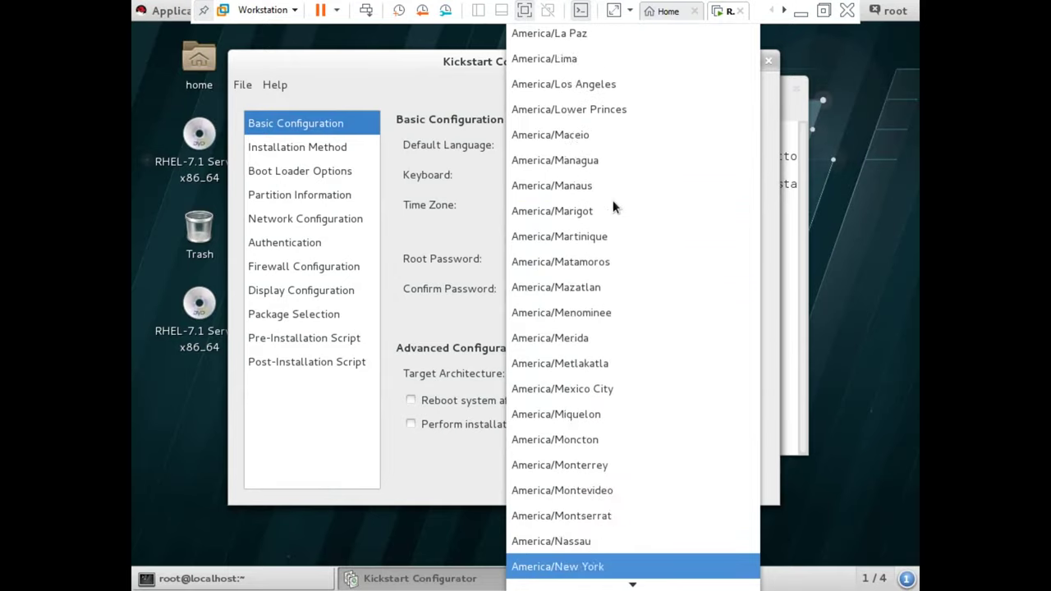
key(Down)
key(Down)
key(Down)
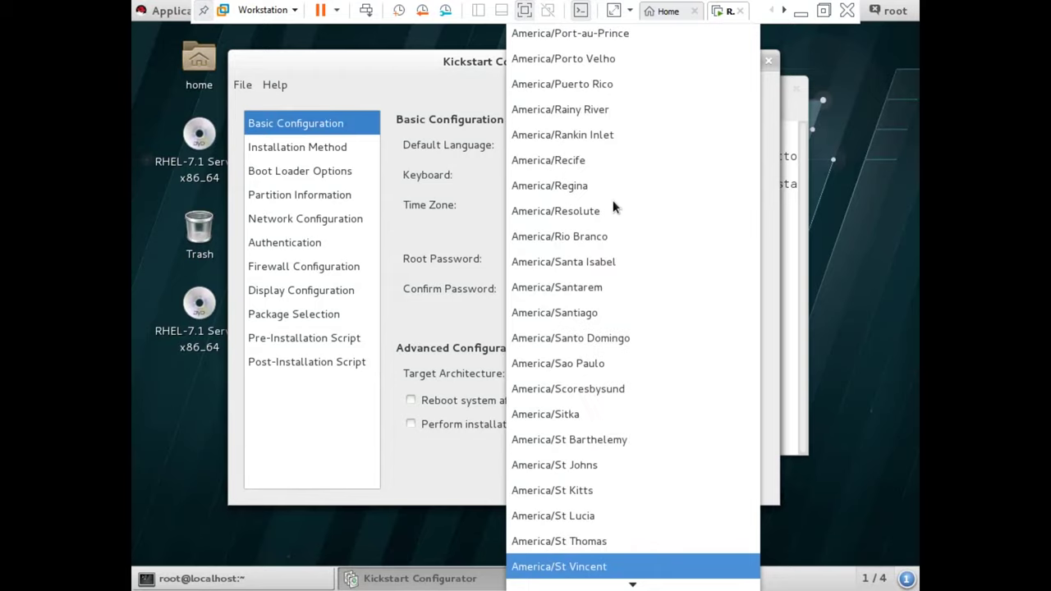
key(Down)
key(Down)
key(Down)
key(Down)
key(Down)
key(Down)
key(Down)
key(Down)
key(Down)
key(Down)
key(Down)
key(Down)
key(Down)
key(Down)
key(Down)
key(Down)
key(Down)
key(Down)
key(Down)
key(Down)
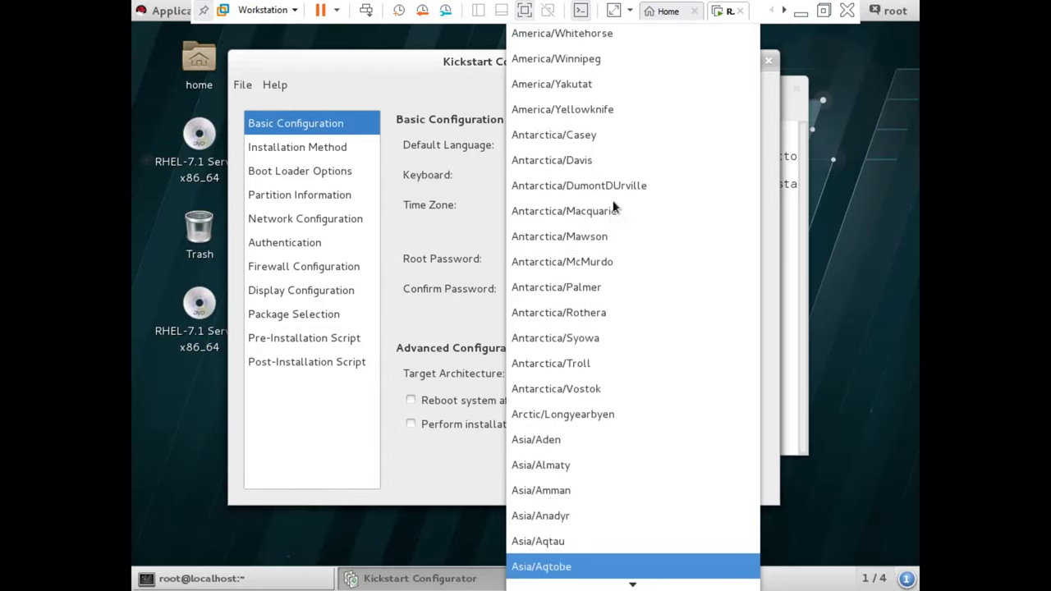
key(Up)
key(Up)
key(Return)
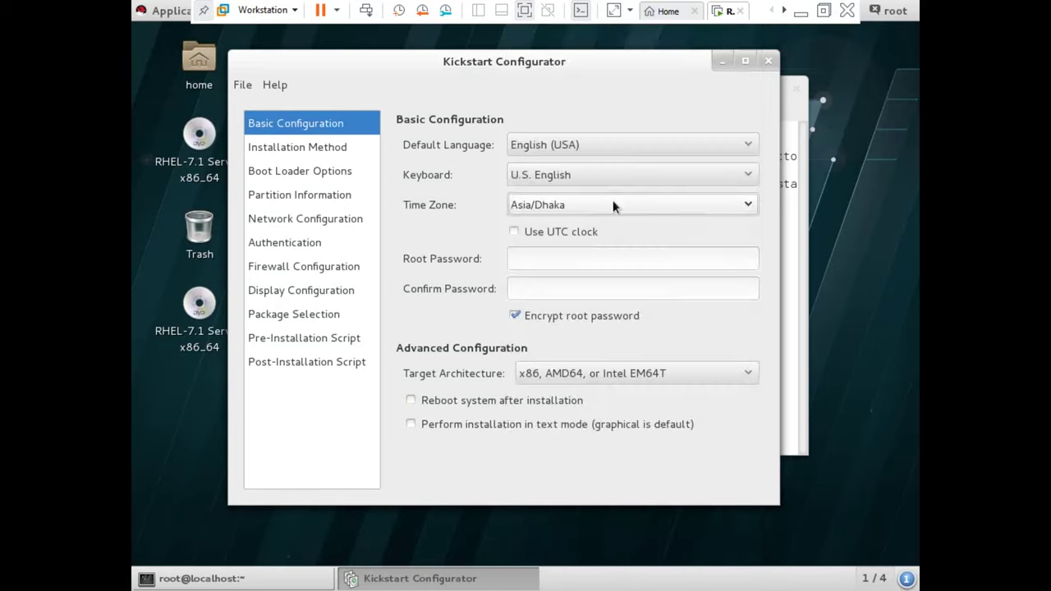
click(457, 401)
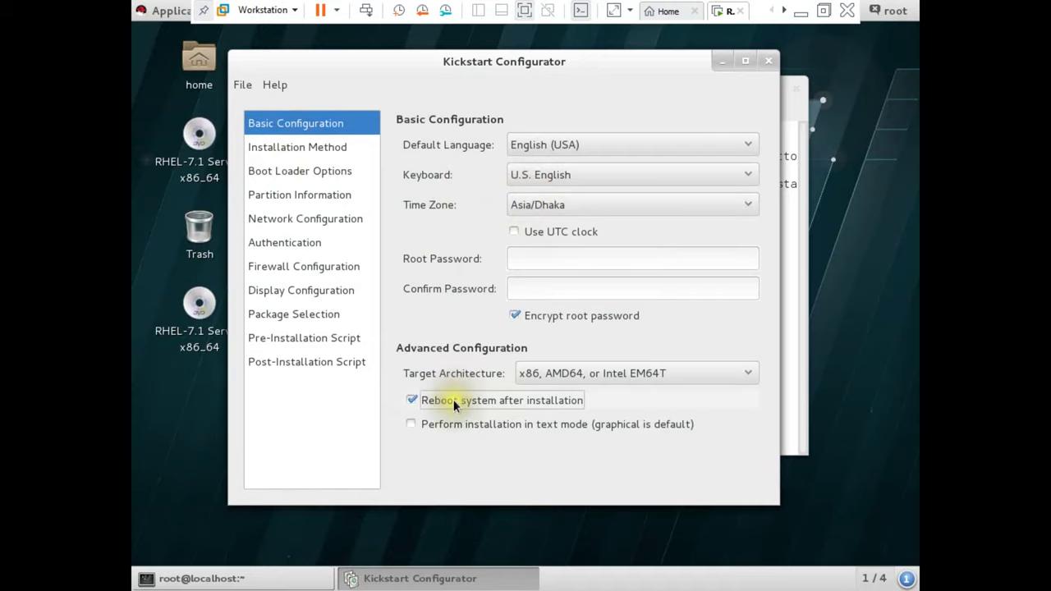
- Select 'Install new boot loader' under Boot Loader Options
click(301, 146)
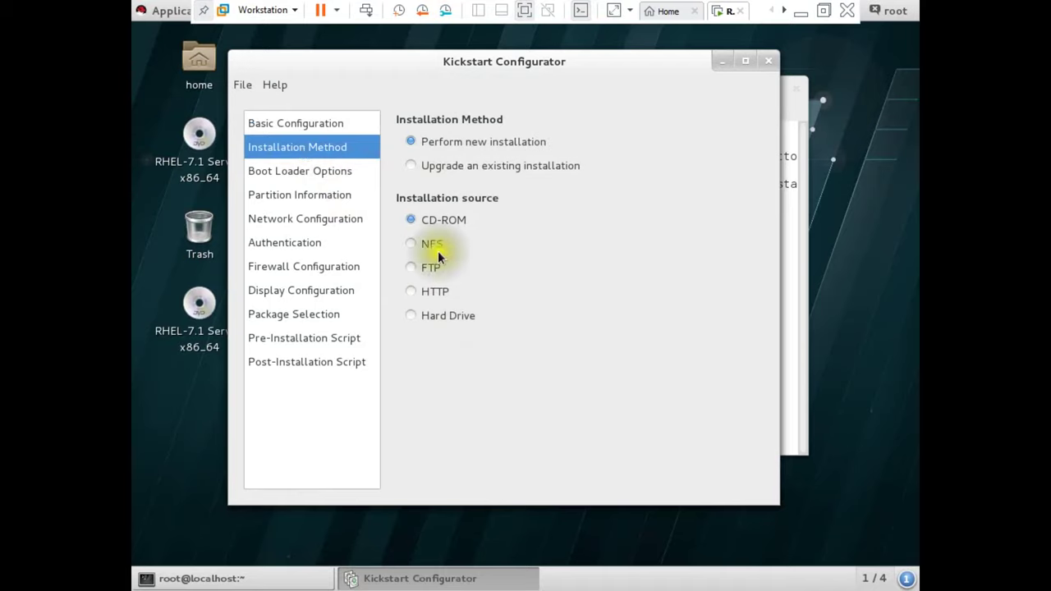
click(300, 174)
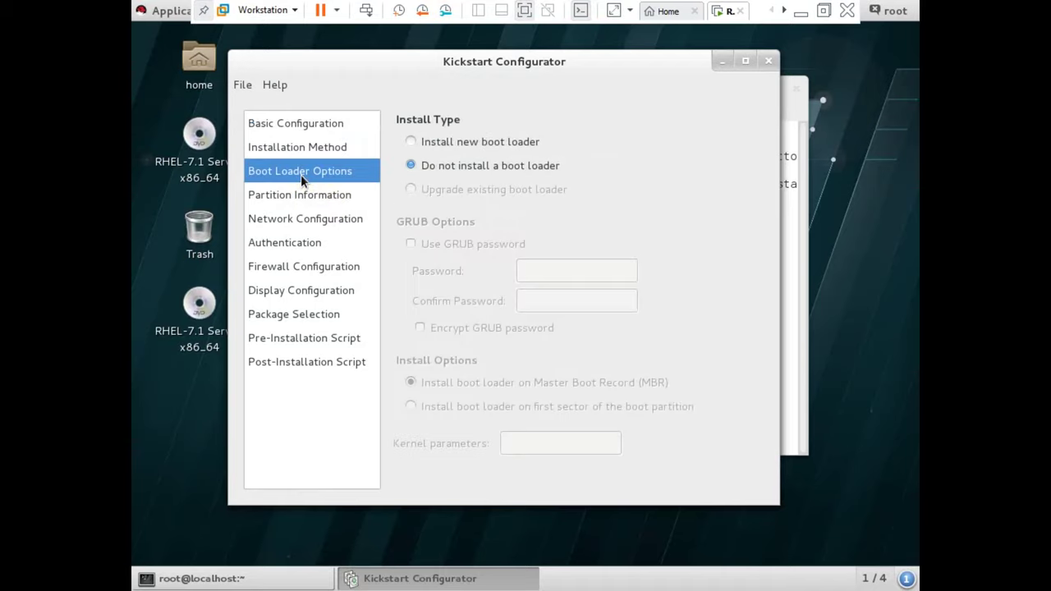
click(444, 142)
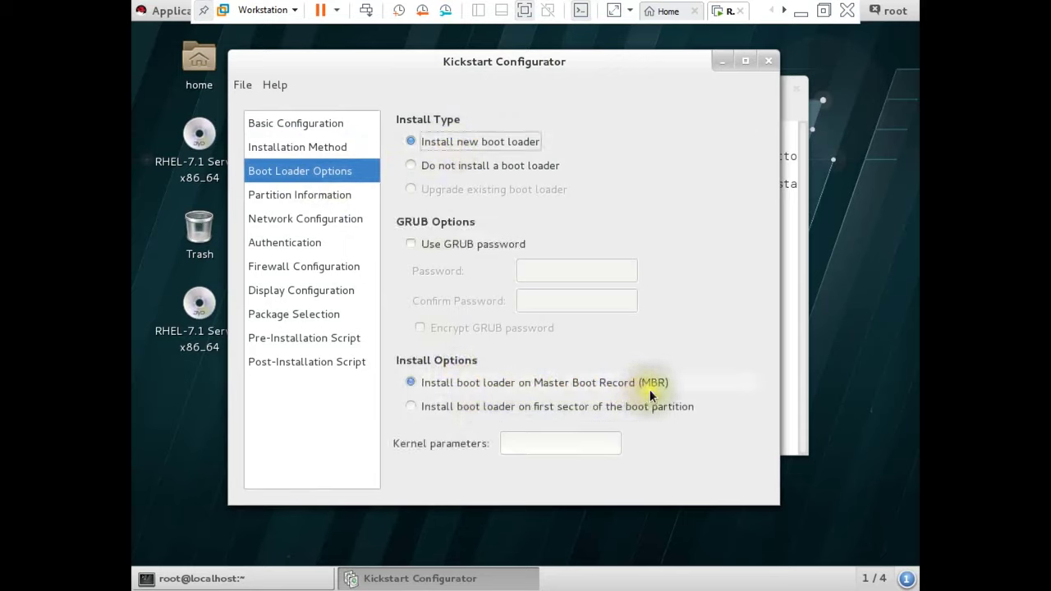
click(266, 194)
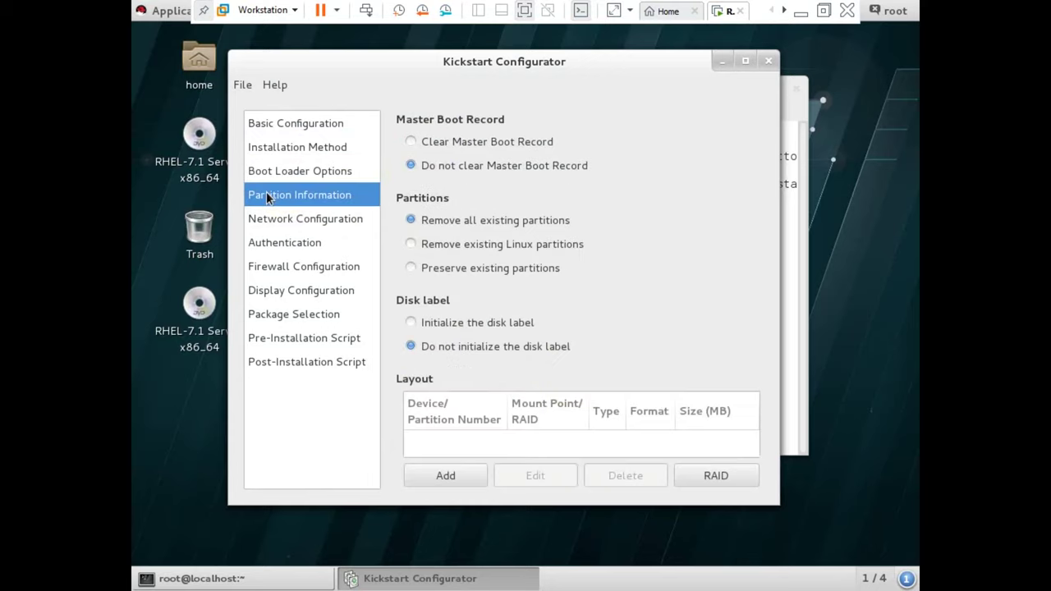
- Clear the Master Boot Record and add a 20000 MB xfs root (/) partition
click(453, 142)
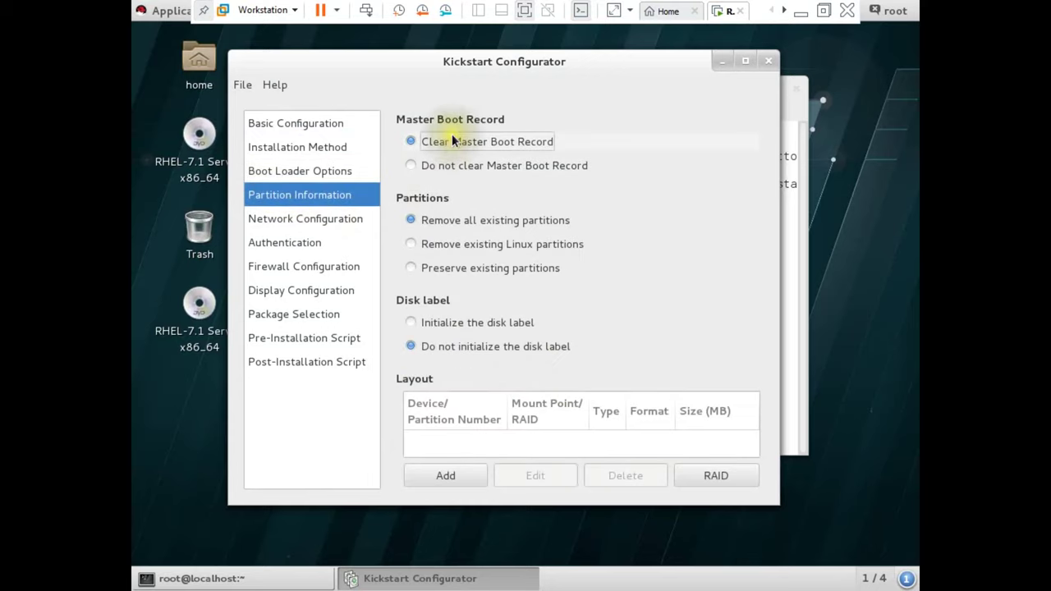
click(440, 475)
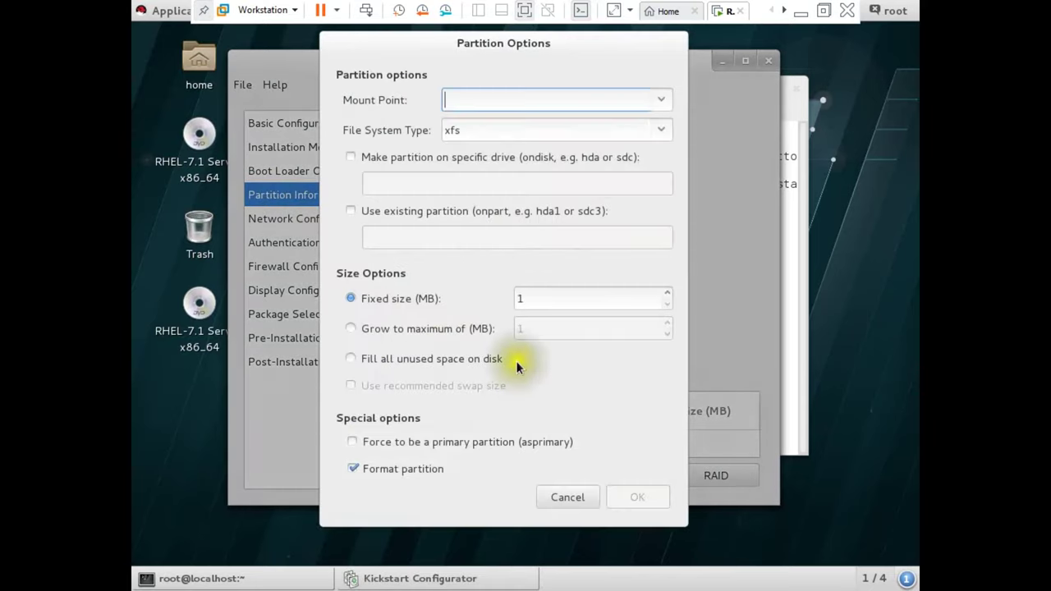
click(659, 99)
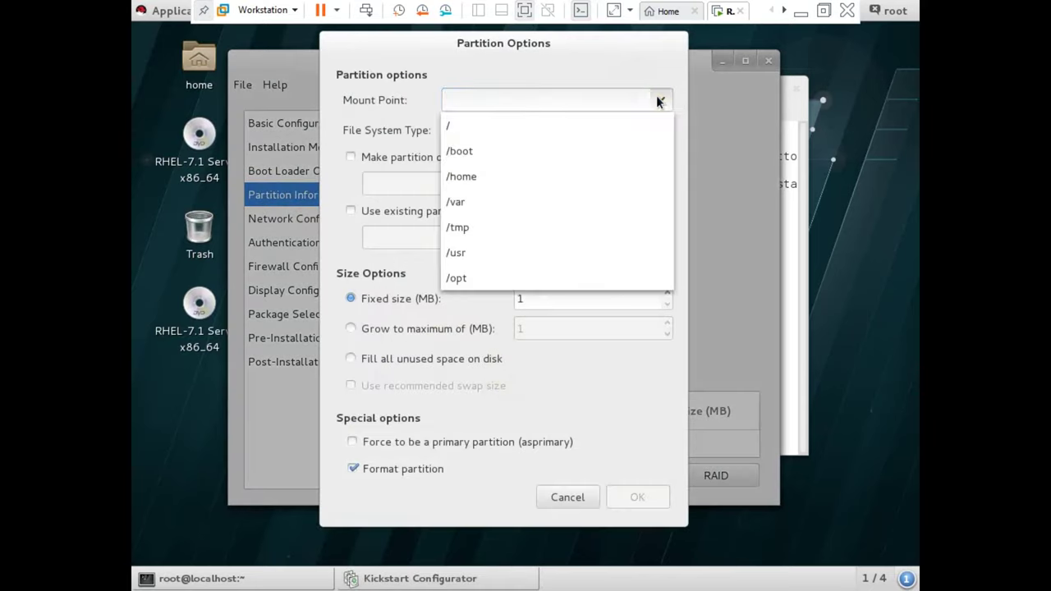
click(506, 130)
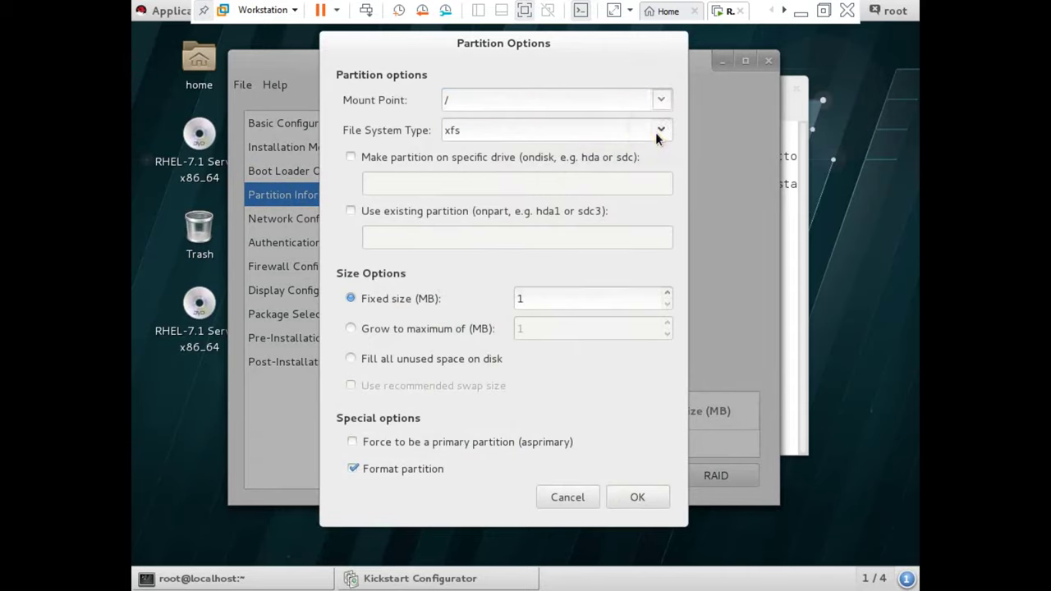
click(469, 133)
double_click(535, 301)
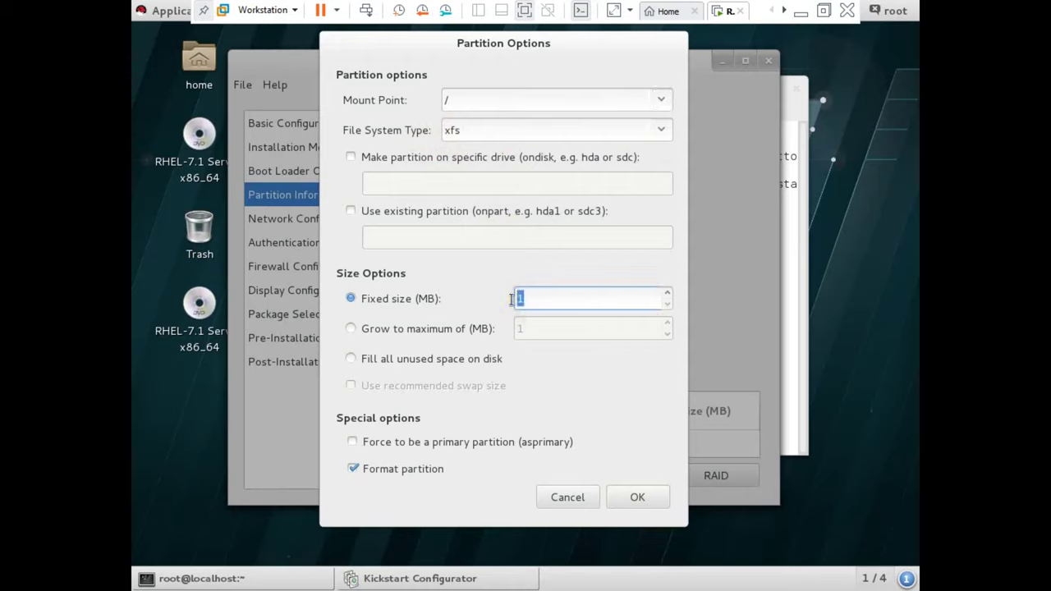
text(20000)
click(584, 304)
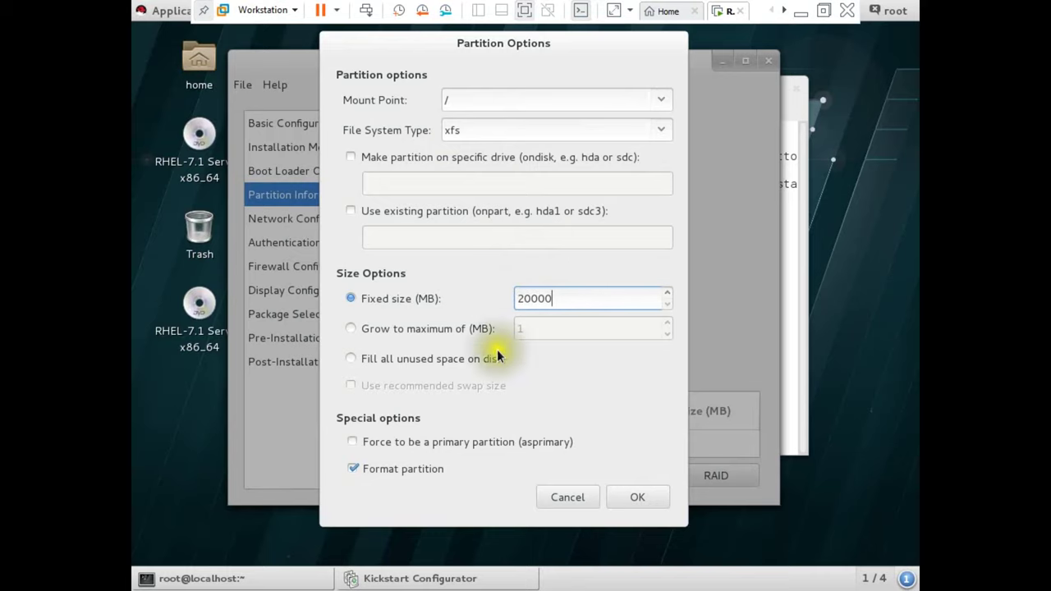
click(616, 497)
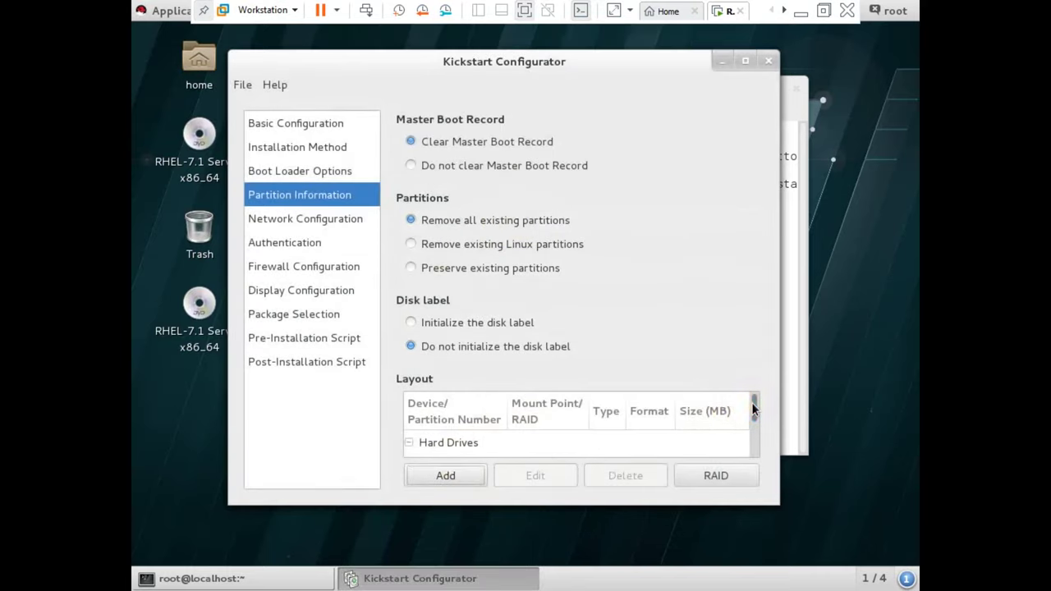
- Add a 500 MB xfs /boot partition
scroll(751, 418, down, 2)
click(445, 476)
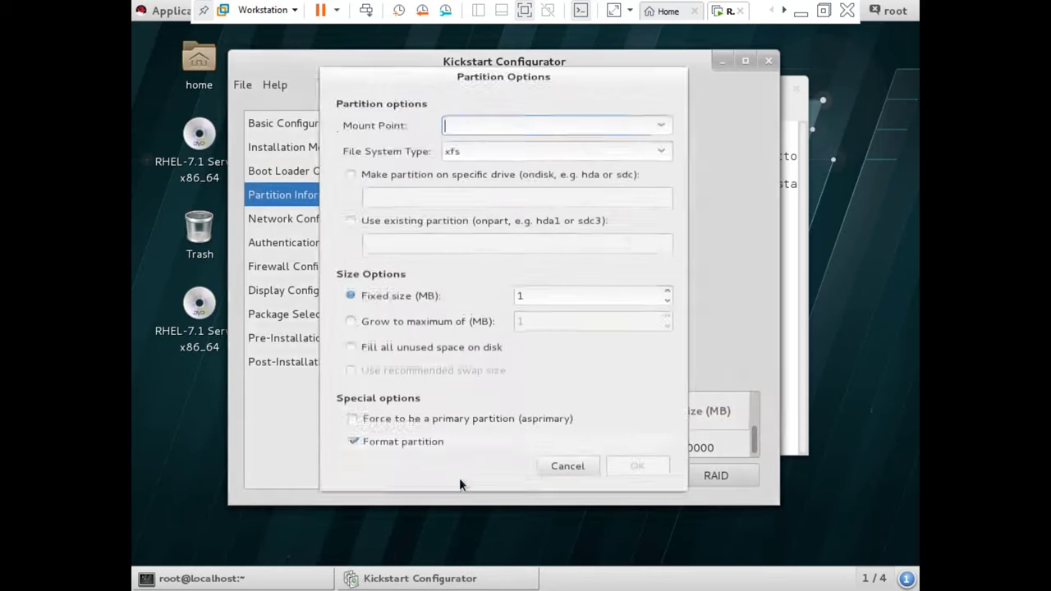
click(660, 100)
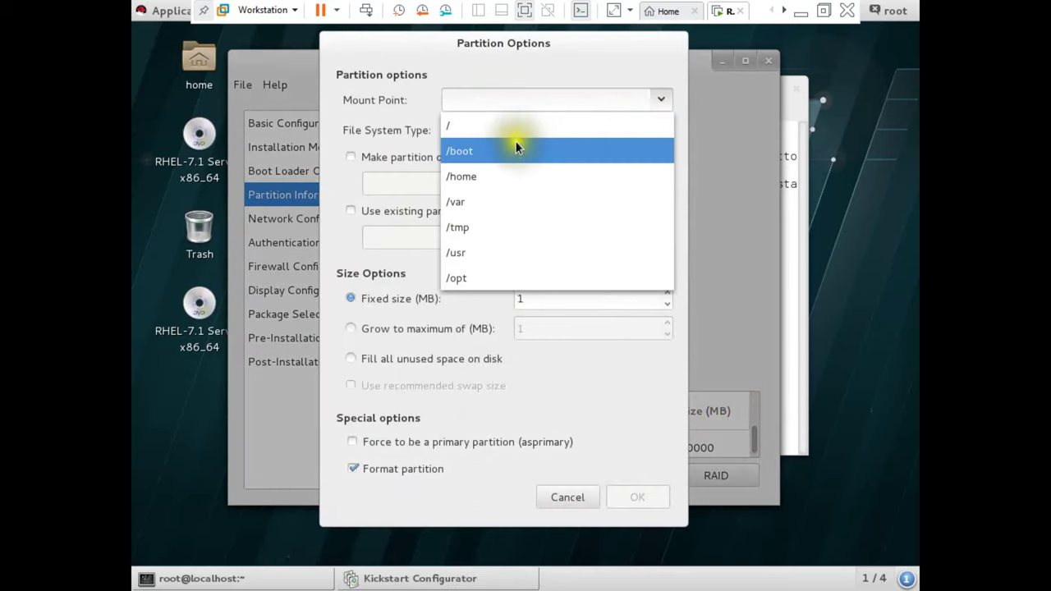
click(522, 146)
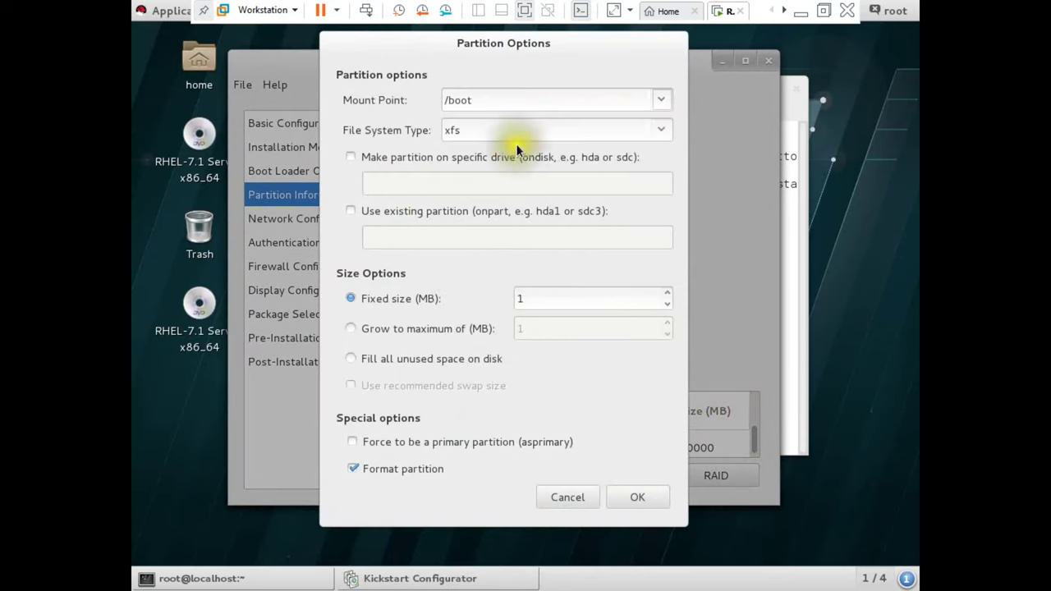
double_click(519, 299)
text(500)
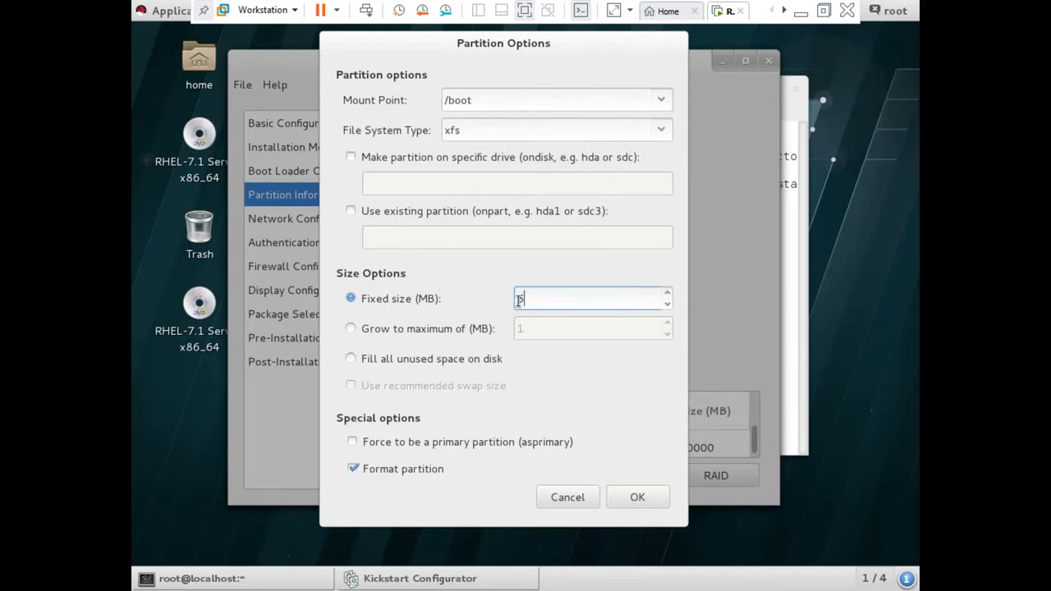
click(621, 490)
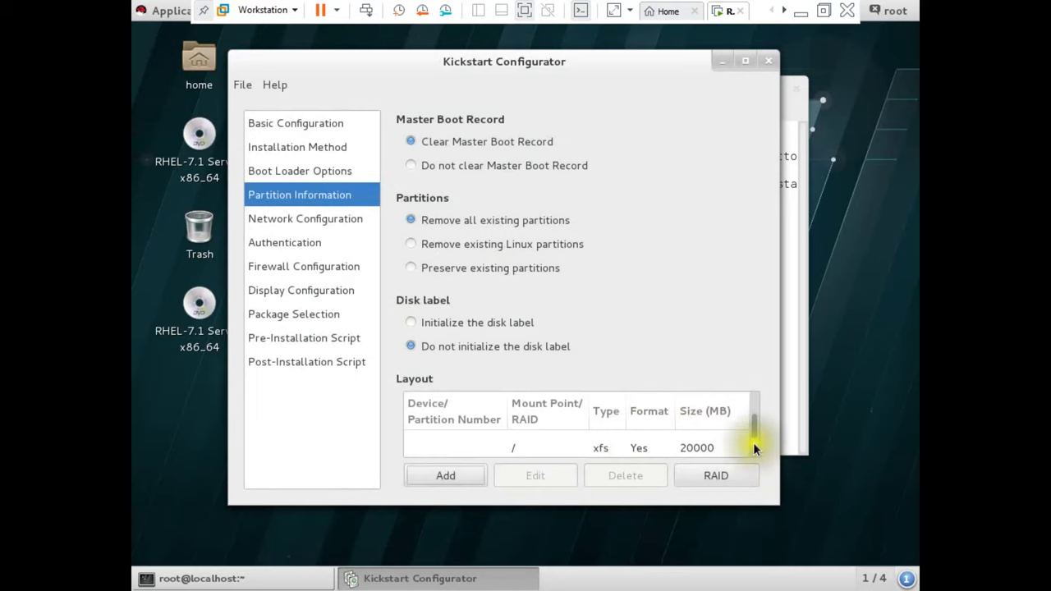
- Add a swap partition to the layout
scroll(751, 429, down, 1)
click(431, 479)
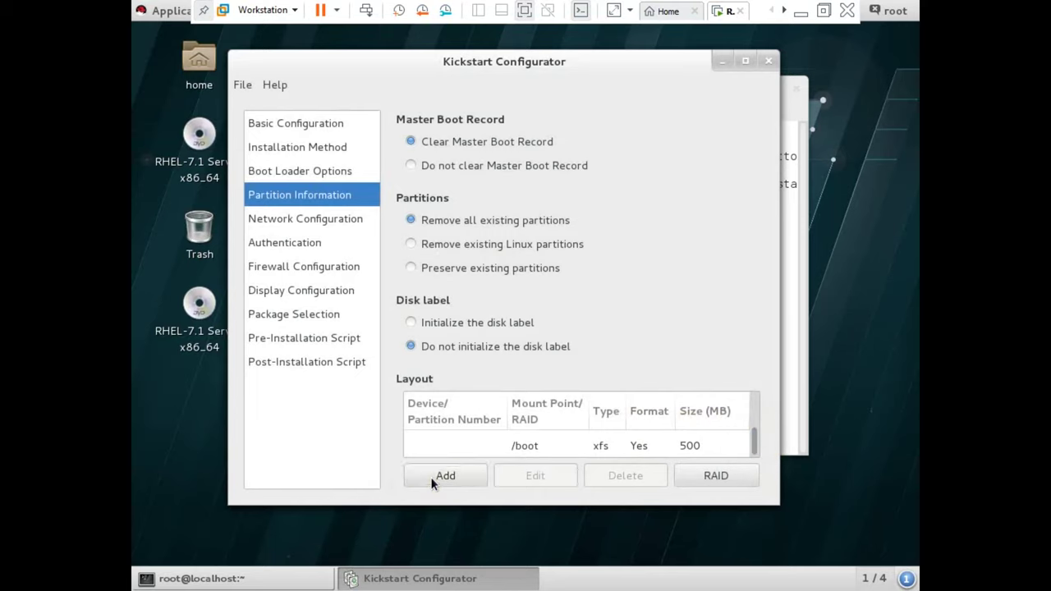
click(660, 130)
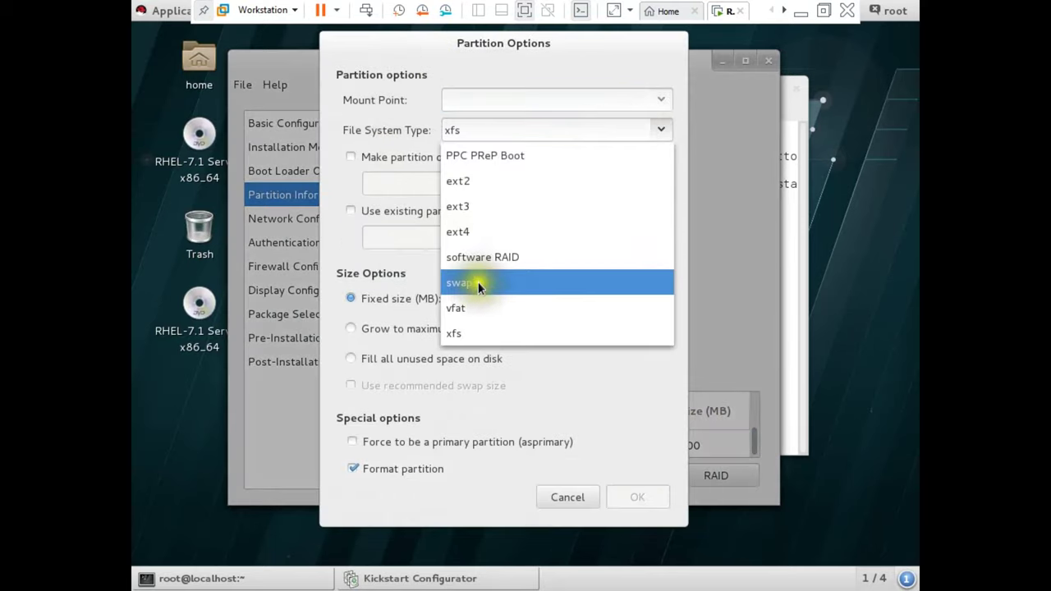
click(481, 287)
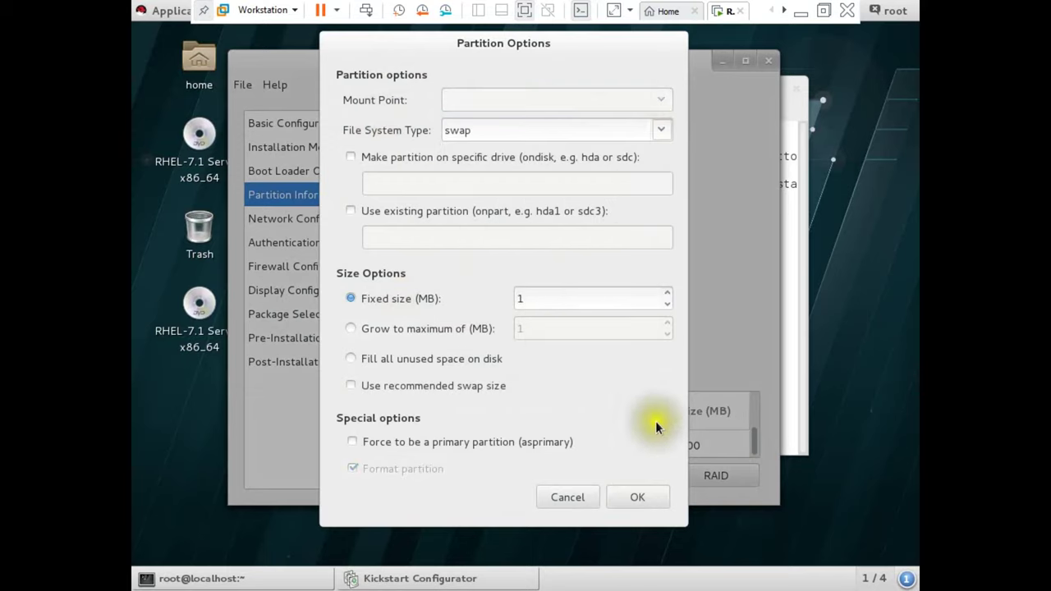
click(653, 497)
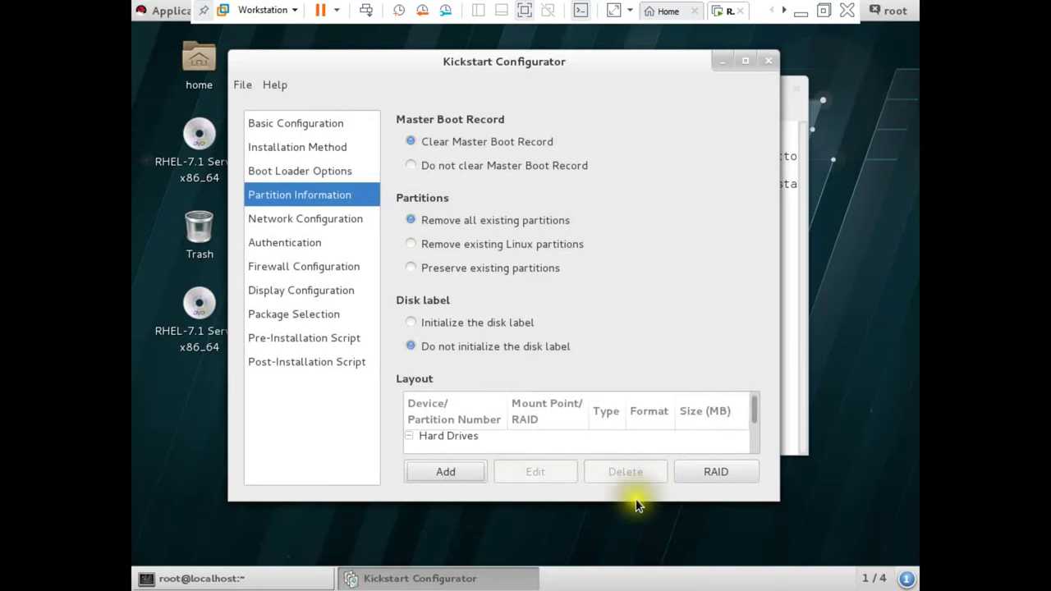
- Resize and maximize the Kickstart Configurator window
drag(648, 499, 650, 564)
drag(696, 406, 646, 42)
click(754, 37)
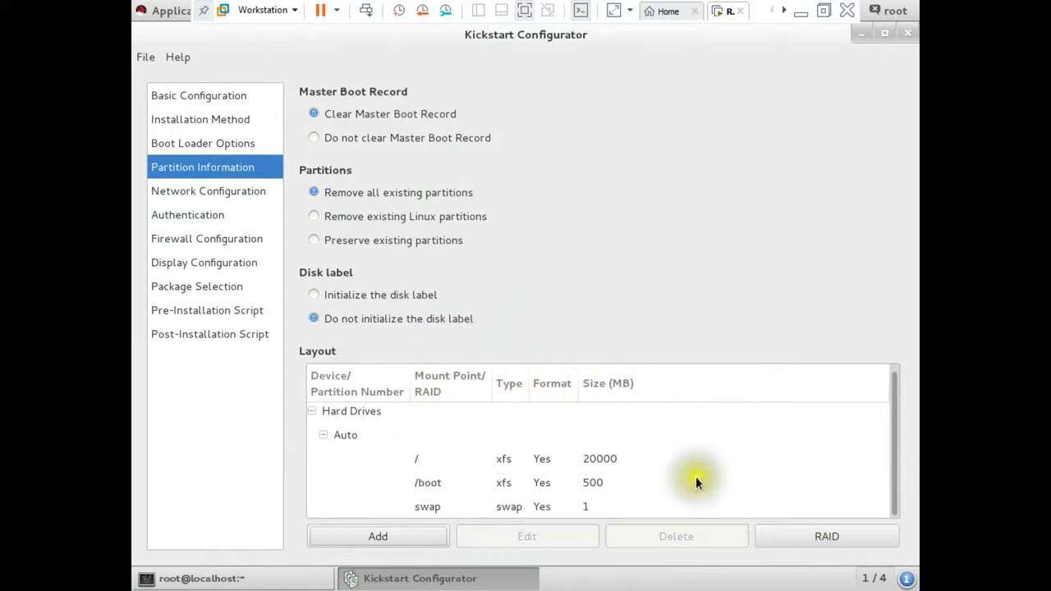
- Step through Network, Authentication, Firewall, Display, Package Selection and both script sections
click(187, 193)
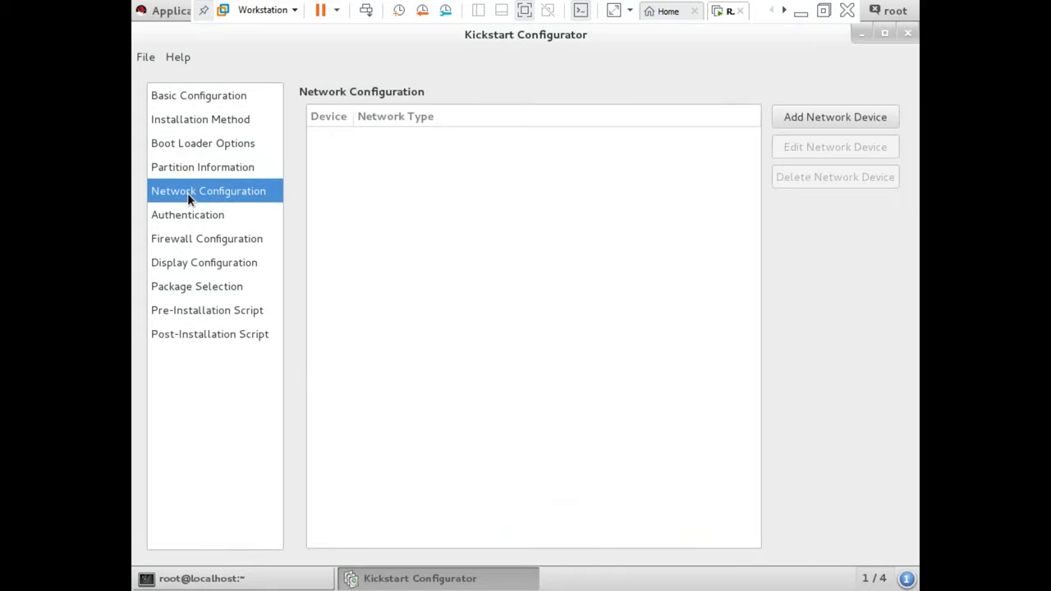
click(188, 215)
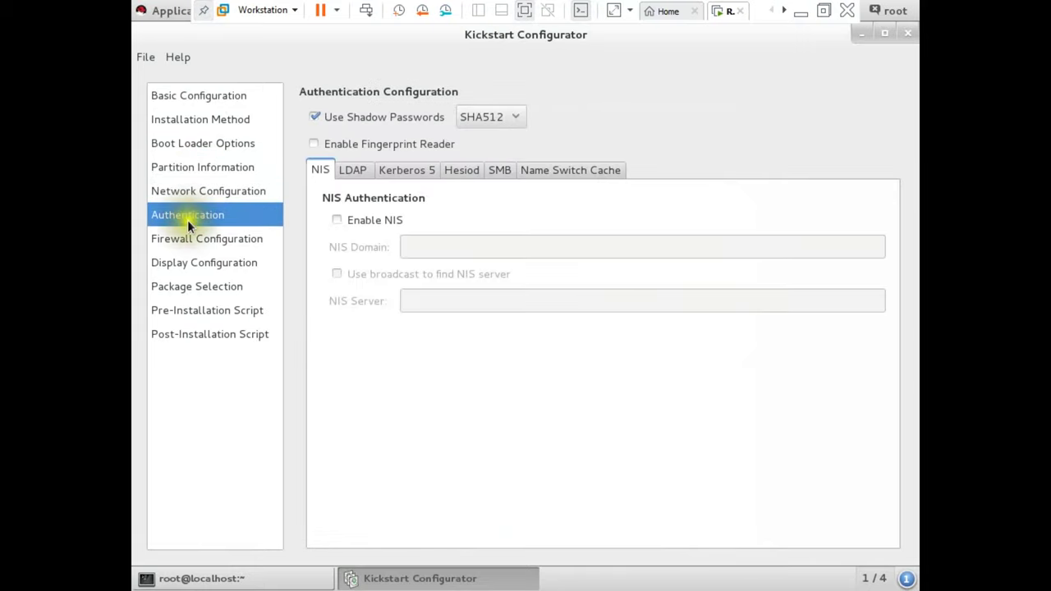
click(187, 238)
click(187, 264)
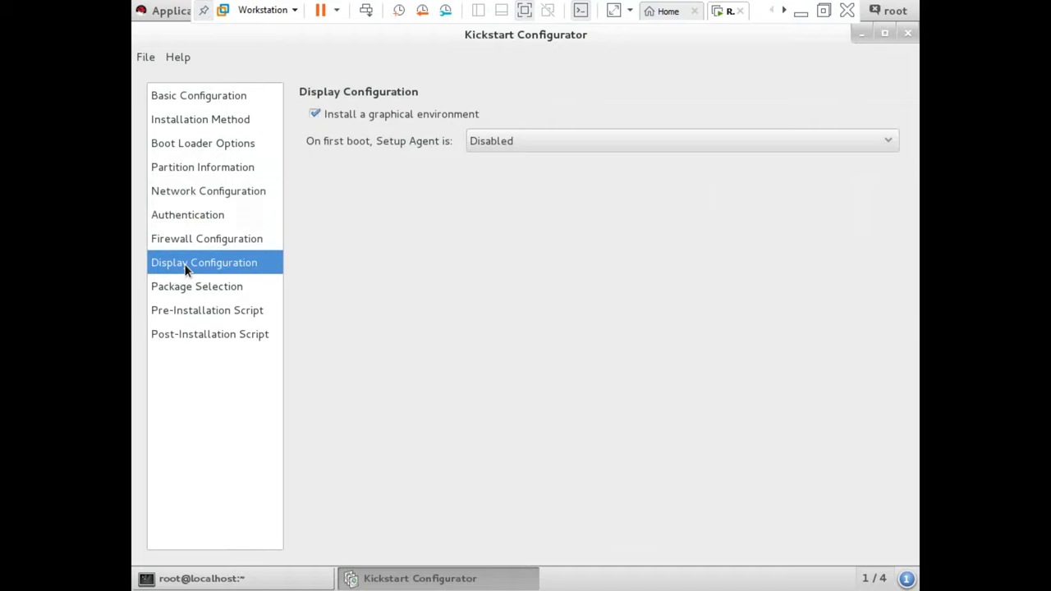
click(185, 287)
click(179, 309)
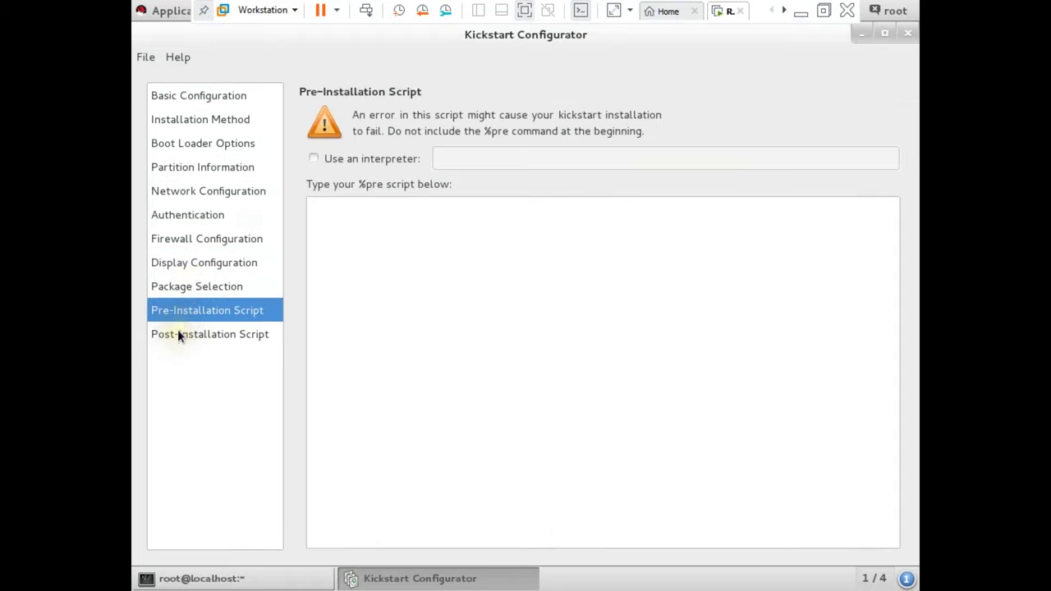
click(178, 333)
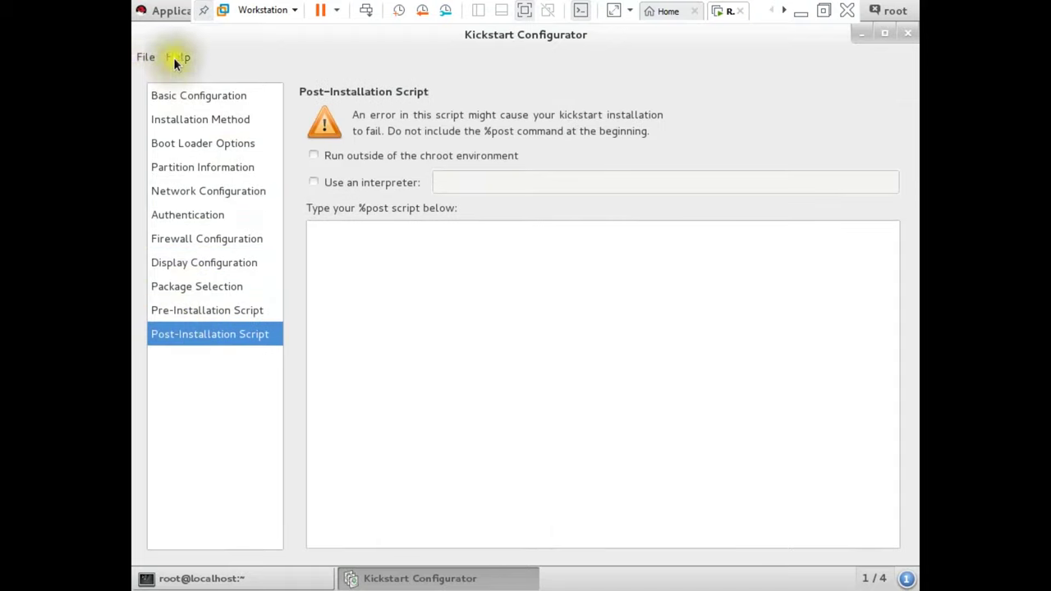
- Save the kickstart file into /var/ftp/pub, renaming ks.cfg to myks.cfg
click(140, 55)
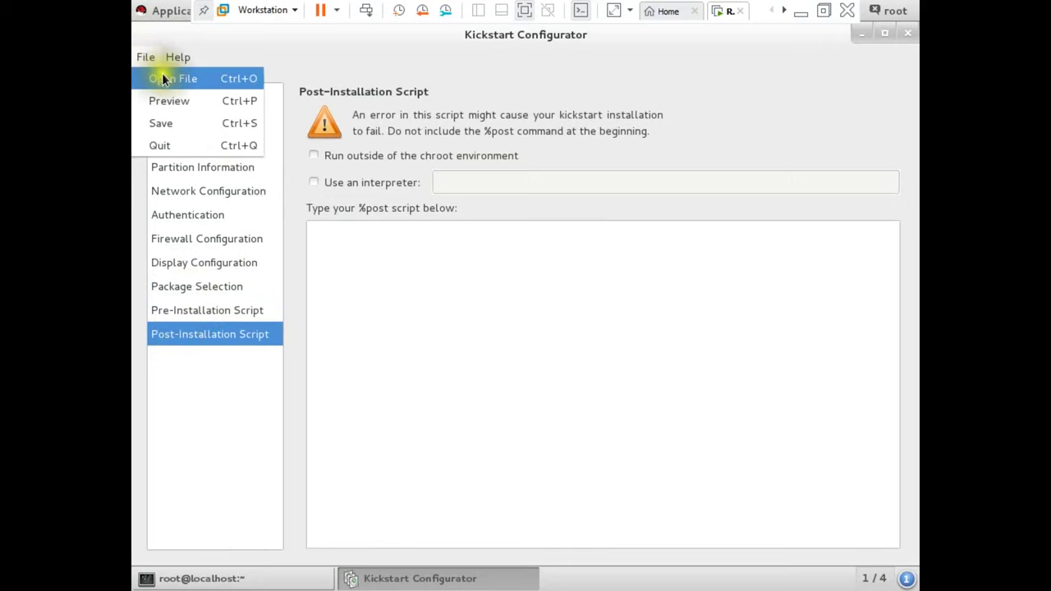
click(166, 126)
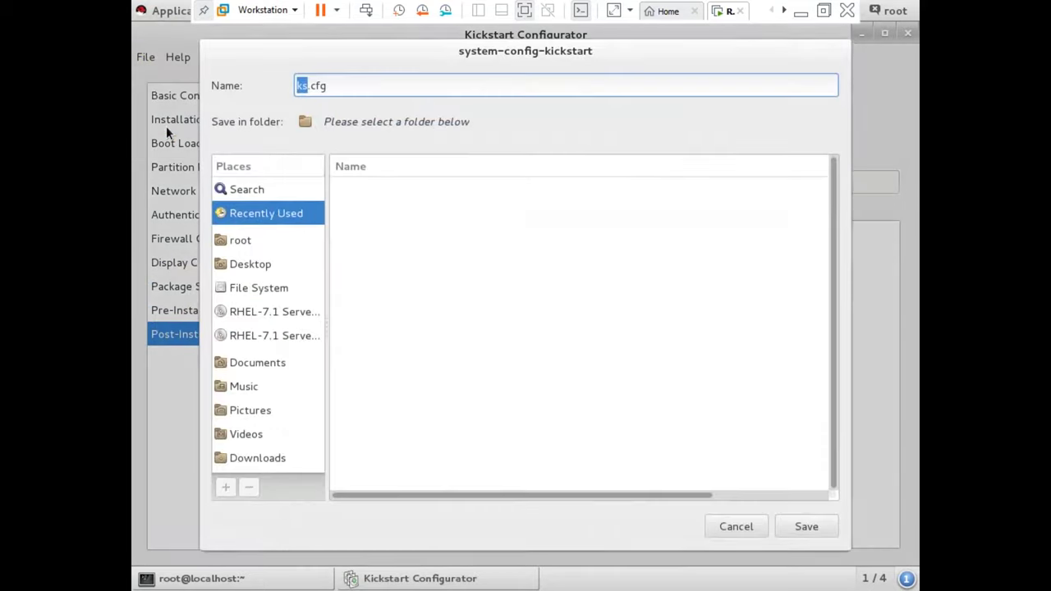
click(261, 283)
scroll(415, 367, down, 3)
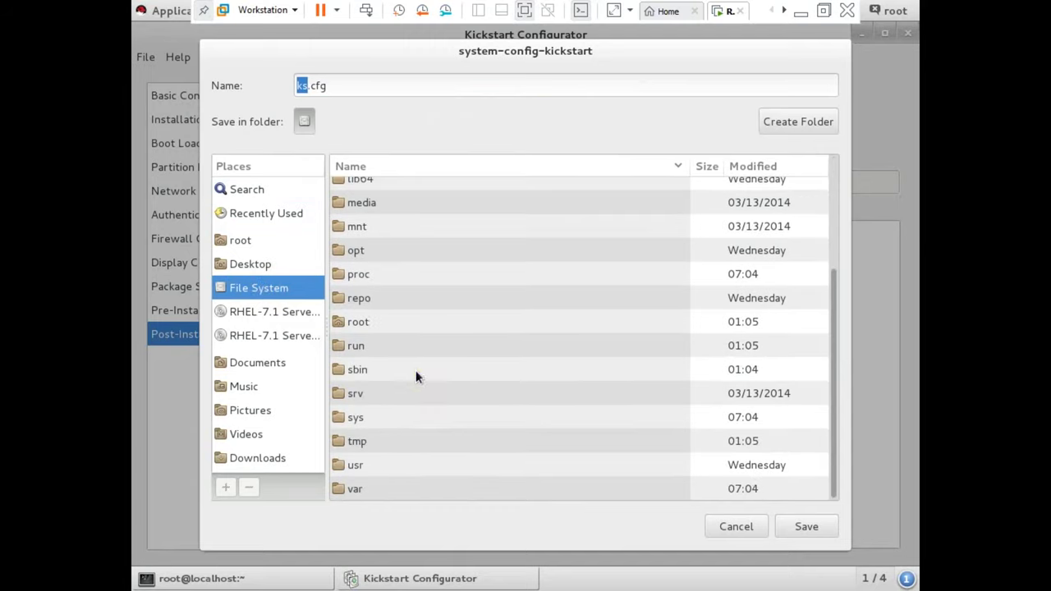
double_click(367, 488)
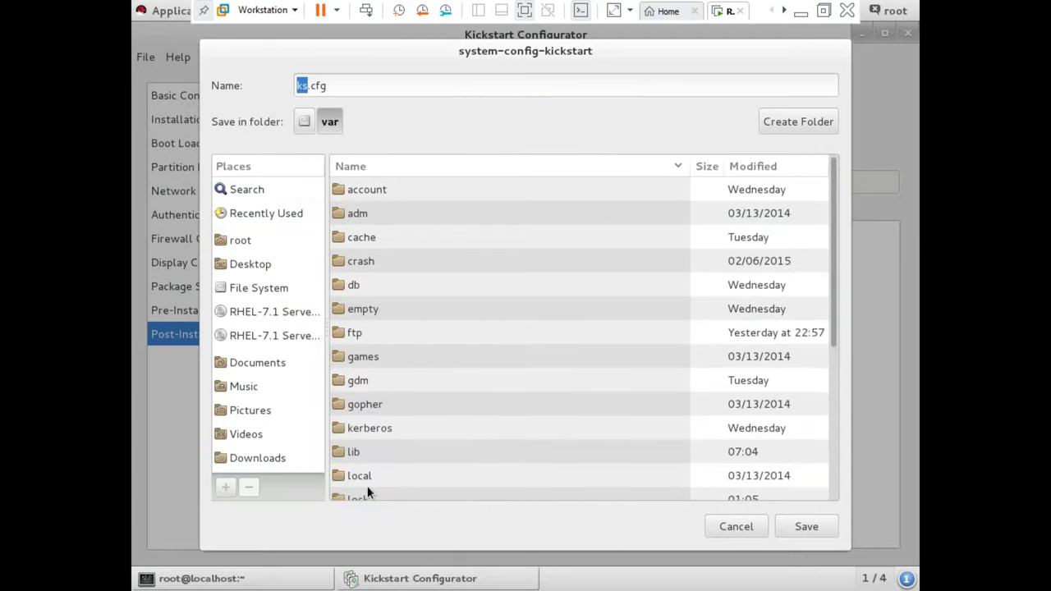
double_click(353, 334)
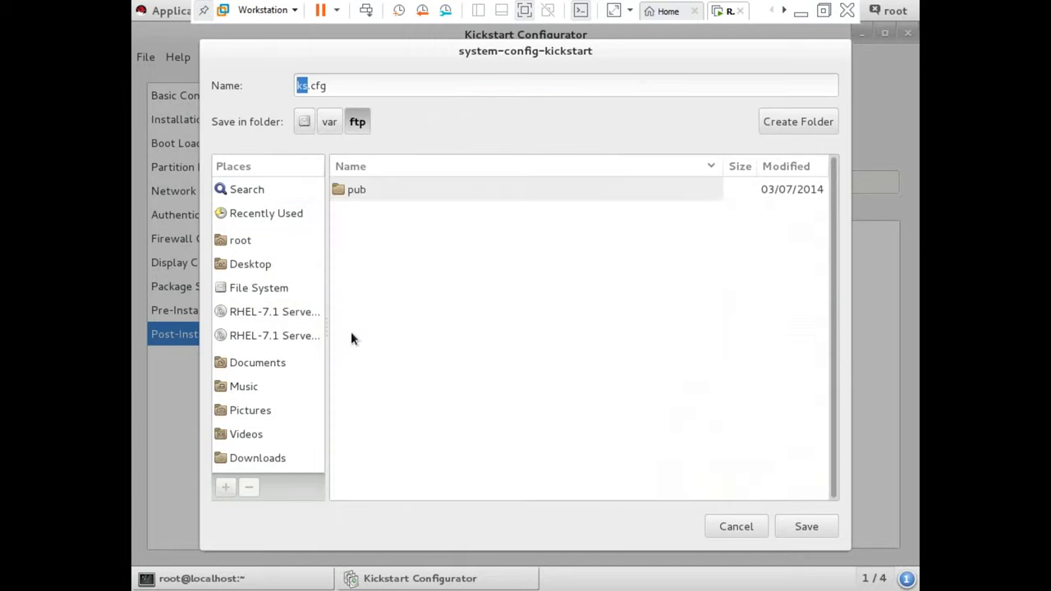
click(353, 190)
double_click(353, 189)
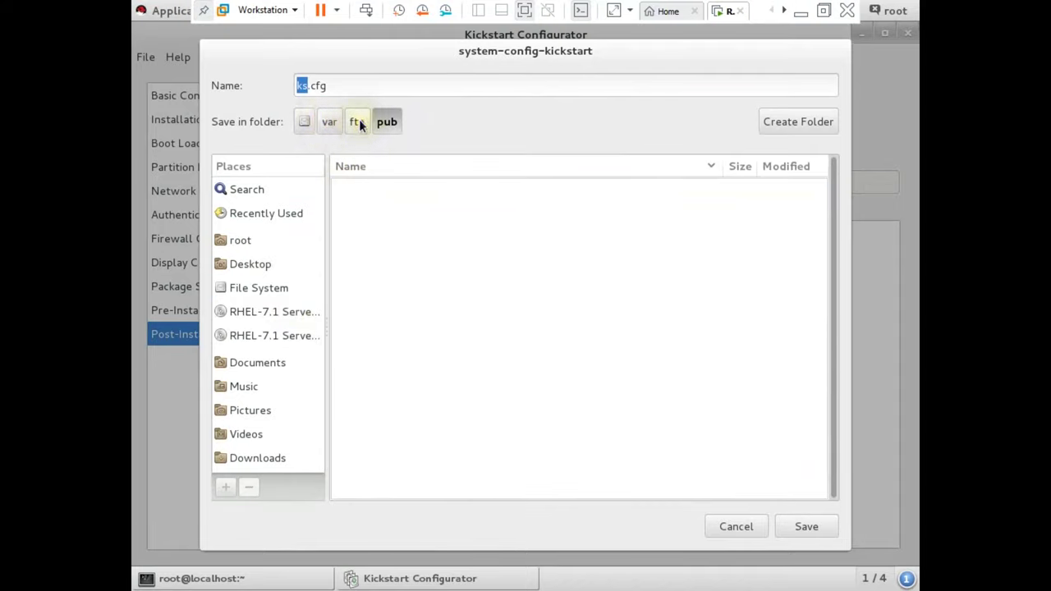
click(355, 84)
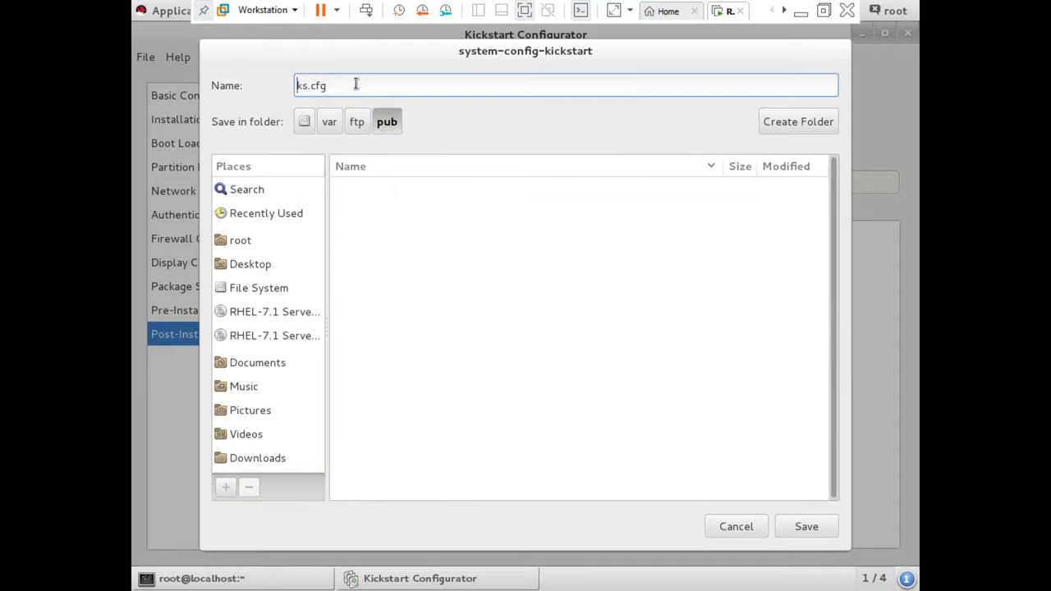
text(my)
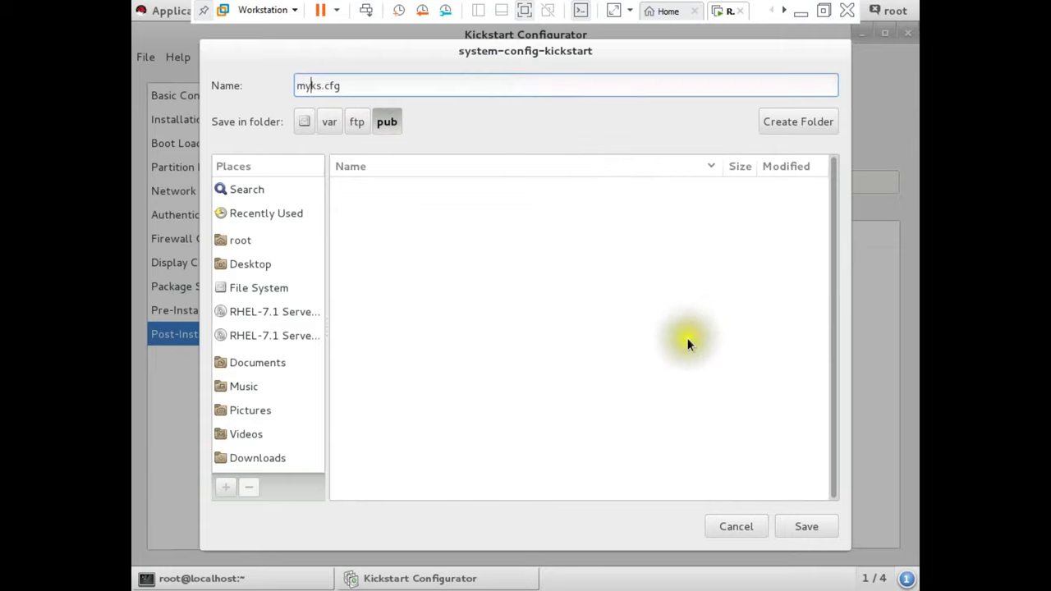
click(801, 526)
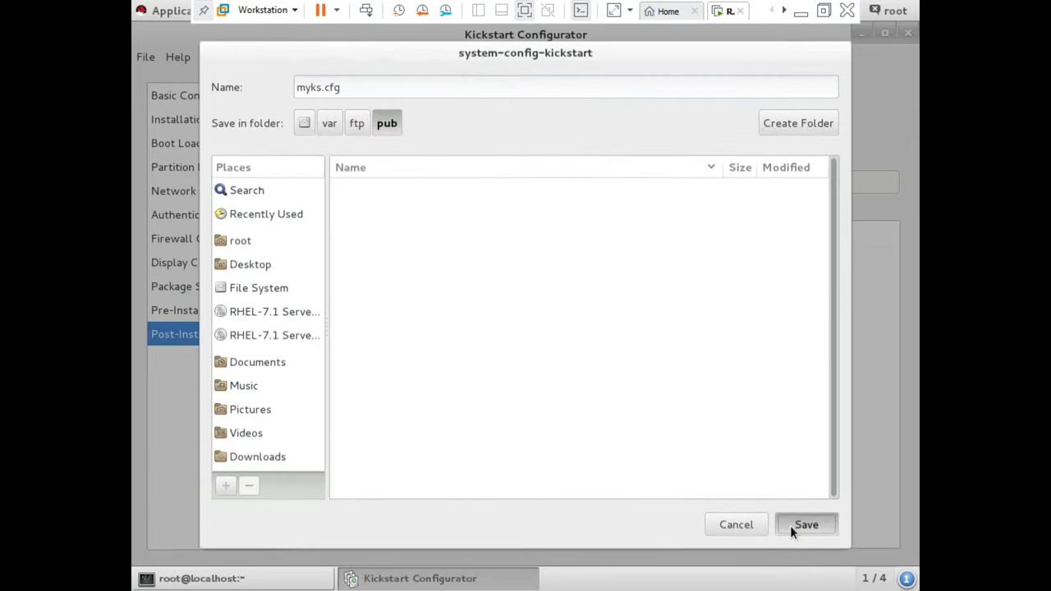
- Close Kickstart Configurator and choose New Virtual Machine from the Workstation File menu
click(904, 33)
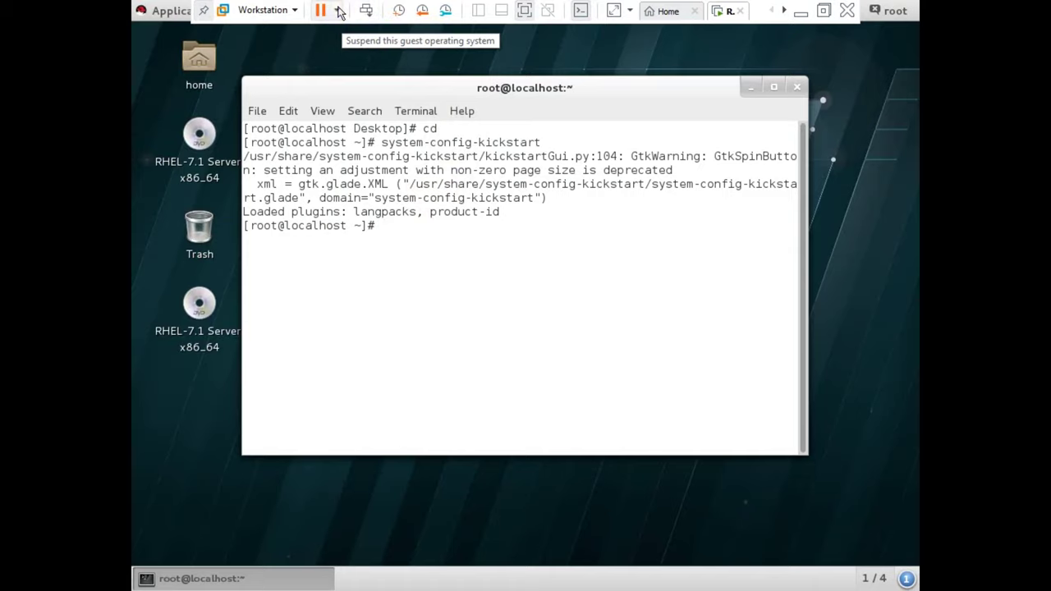
click(338, 10)
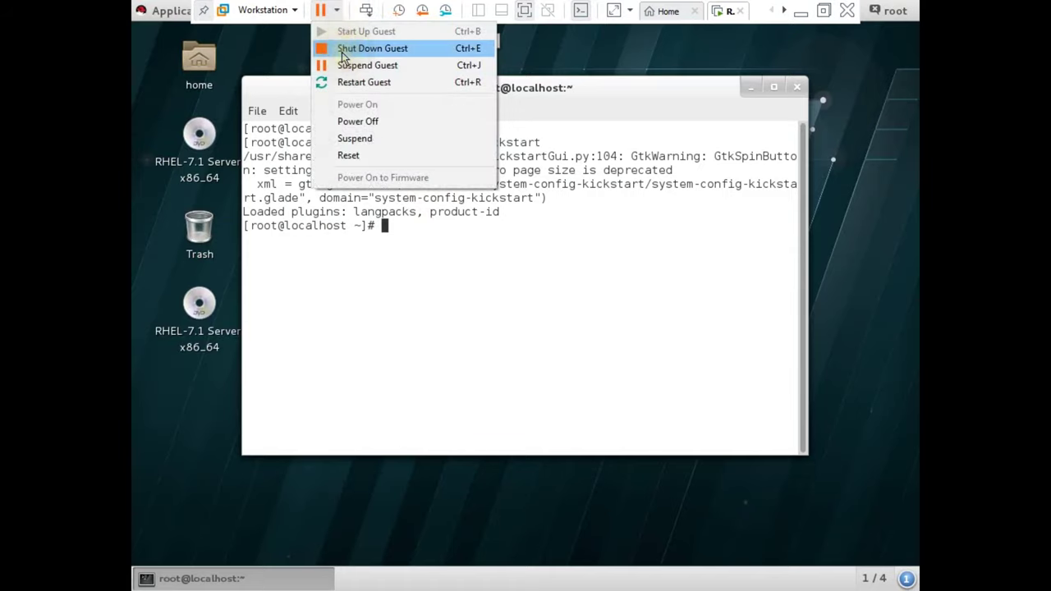
click(287, 10)
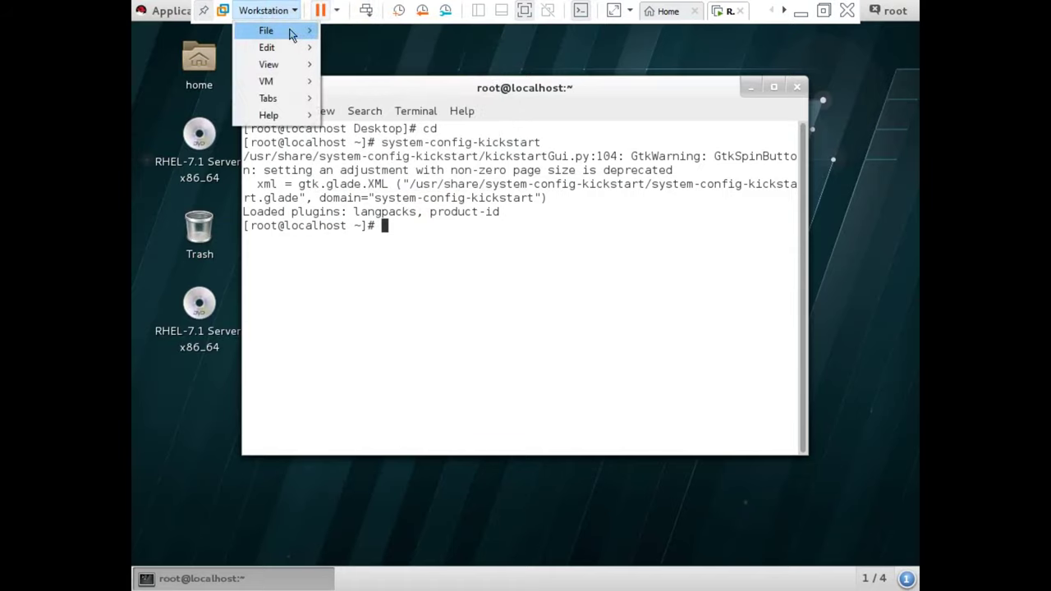
mouse_move(294, 34)
click(376, 32)
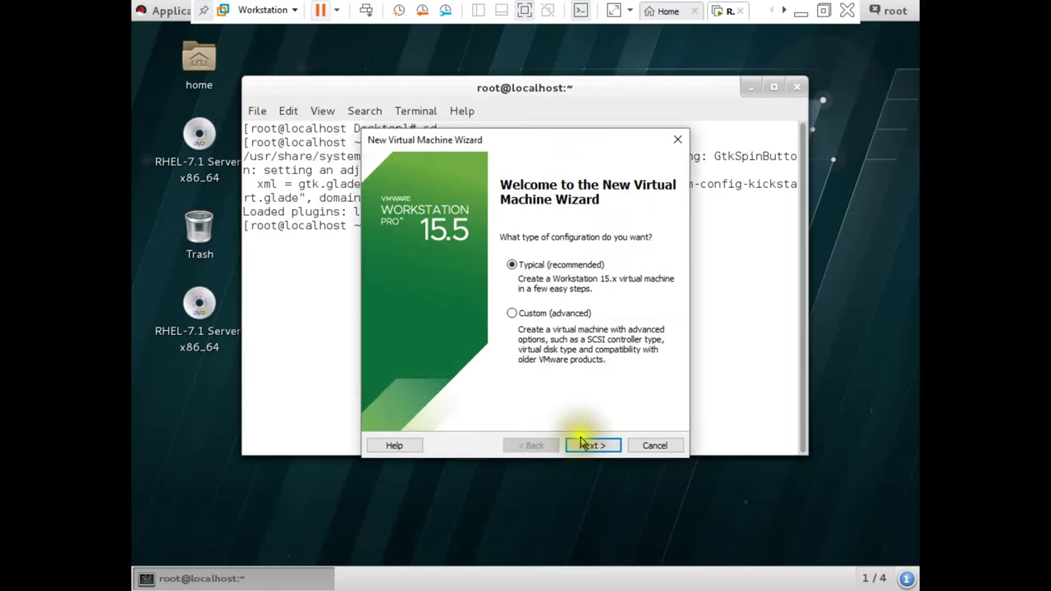
- Choose Typical, install the OS later, select RHEL 7 64-bit, and name the VM Linux 1234
click(585, 446)
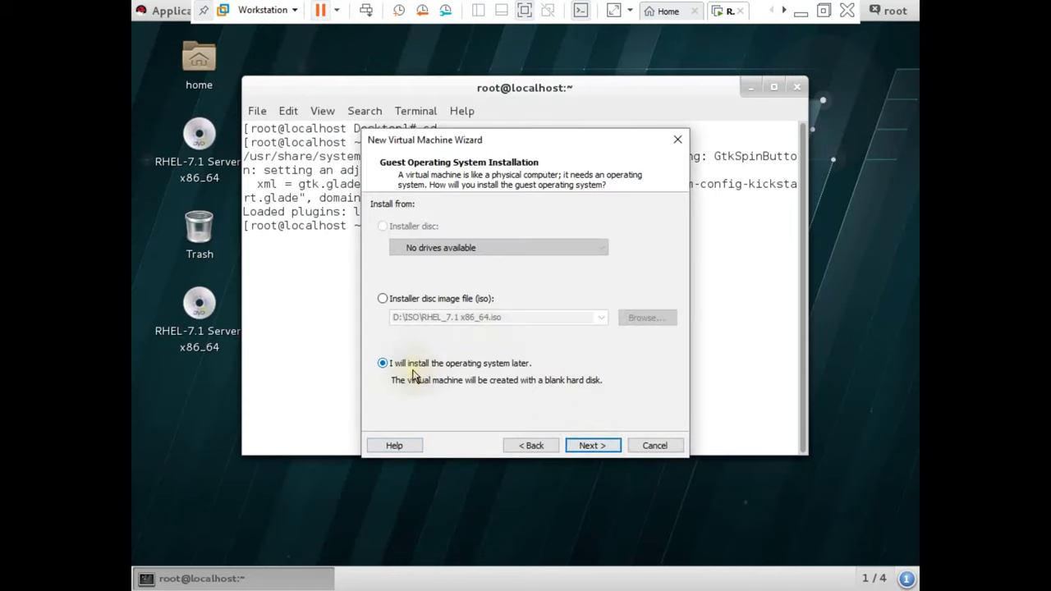
click(580, 447)
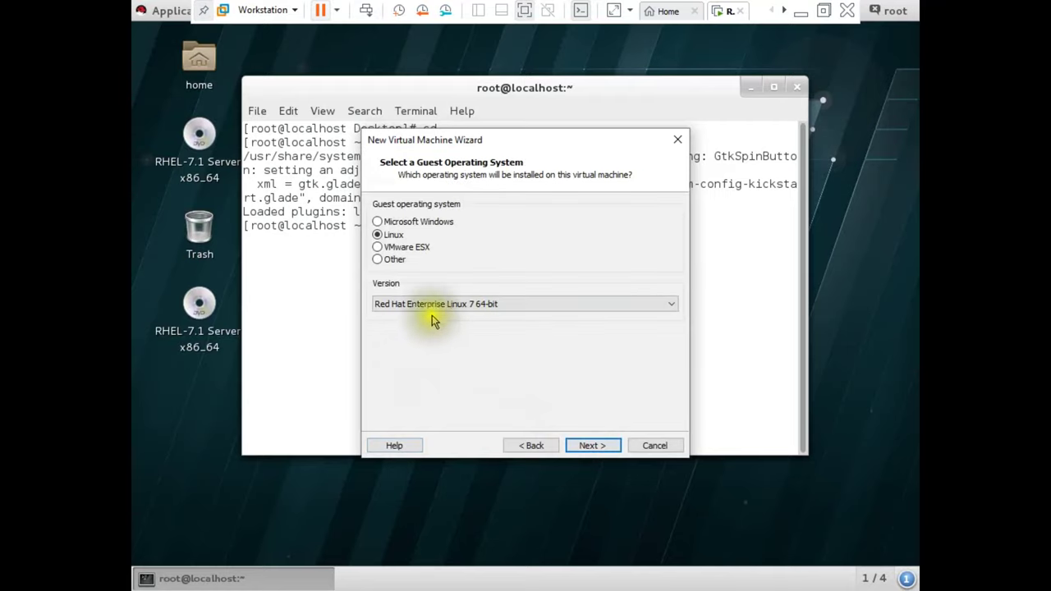
click(584, 445)
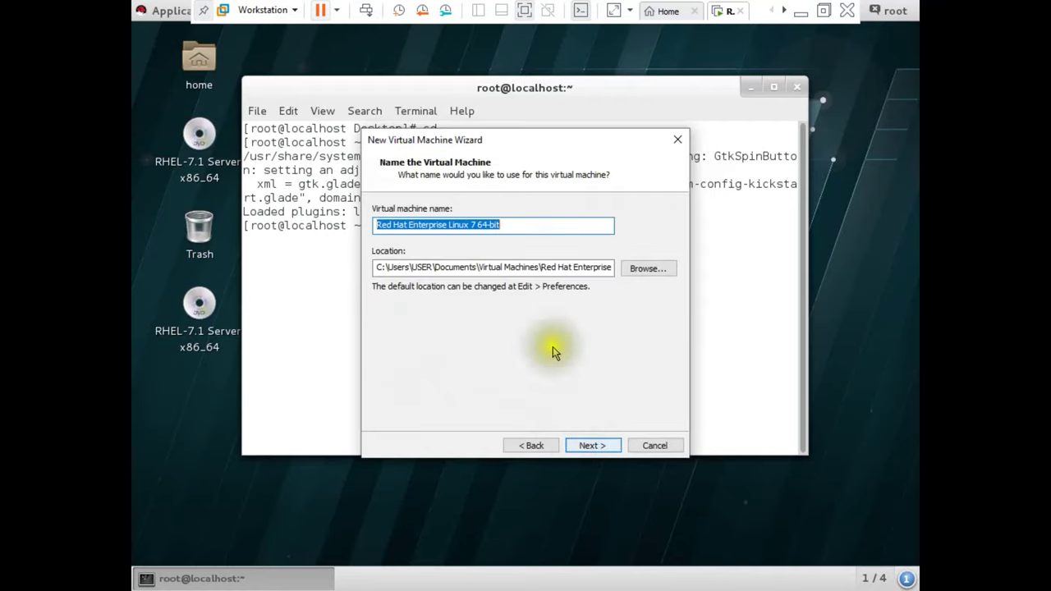
click(508, 225)
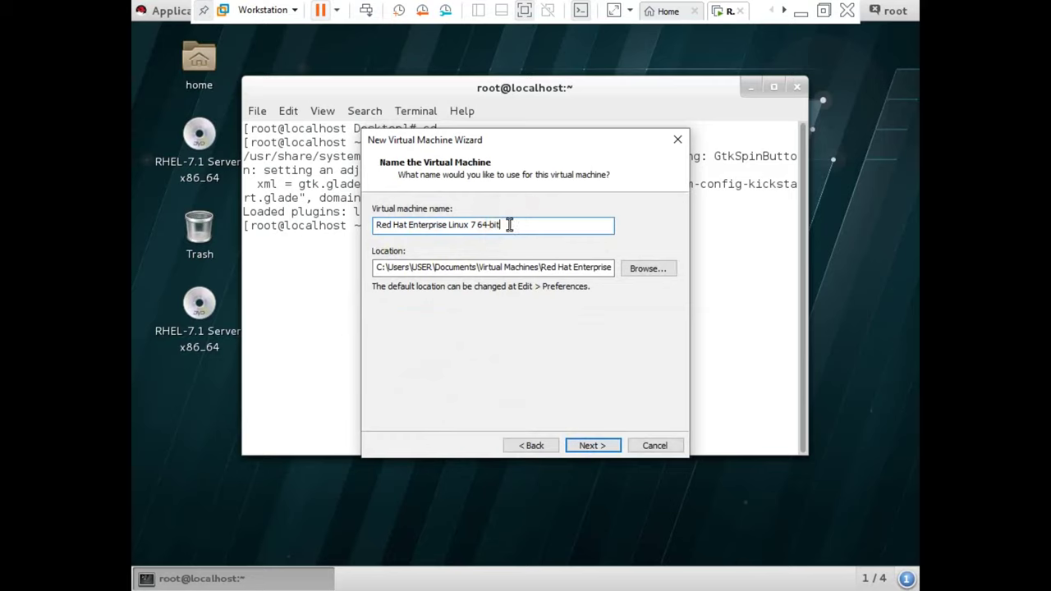
click(525, 225)
drag(524, 225, 362, 221)
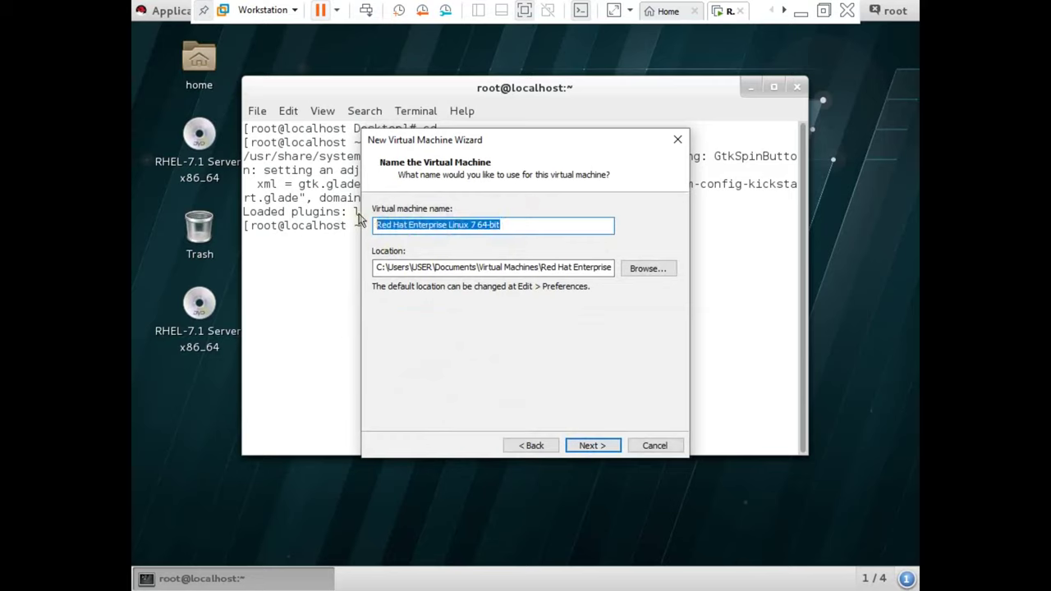
text(Linux 1234)
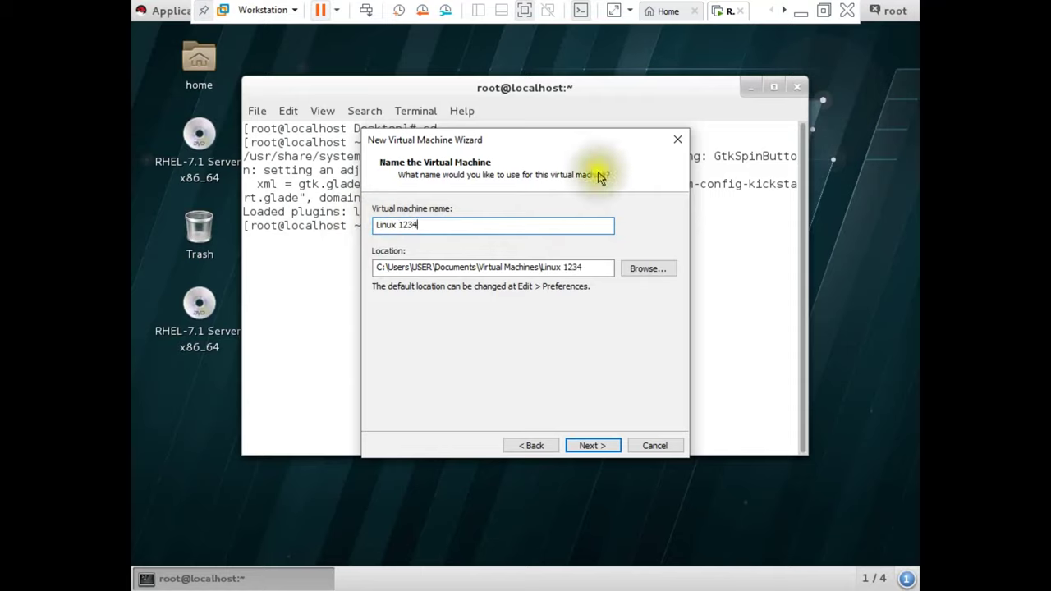
- Store the virtual machine in a new folder G:\Linux 1234
click(644, 267)
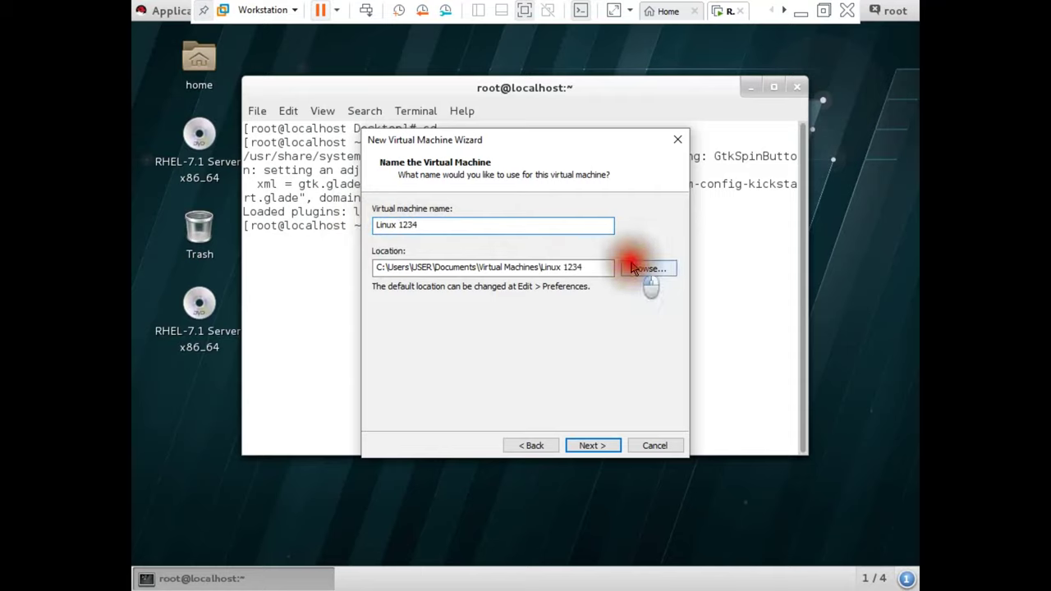
drag(631, 254, 629, 293)
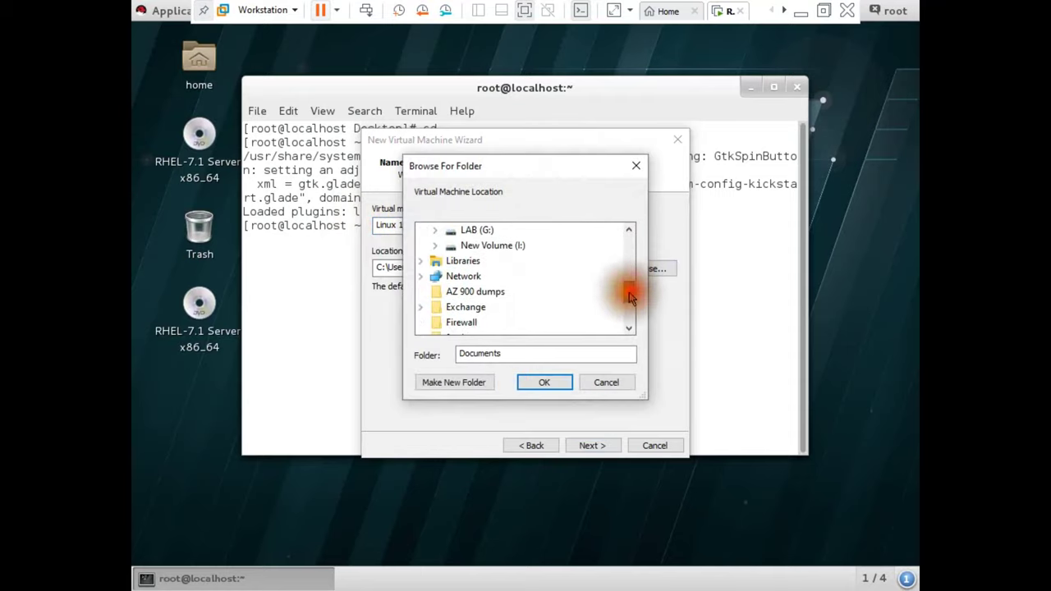
double_click(475, 231)
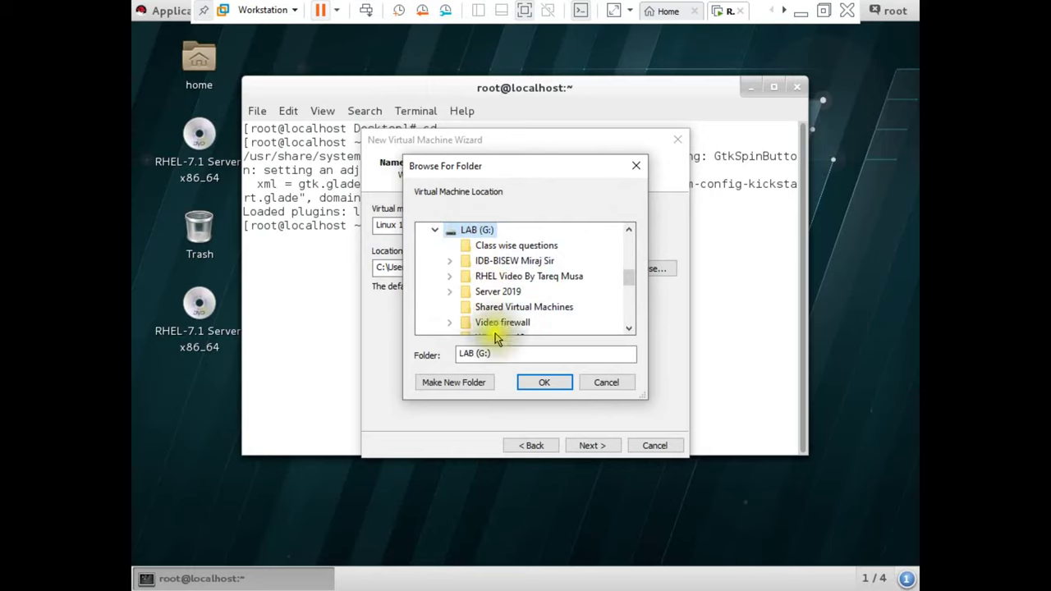
click(481, 381)
text(Linux)
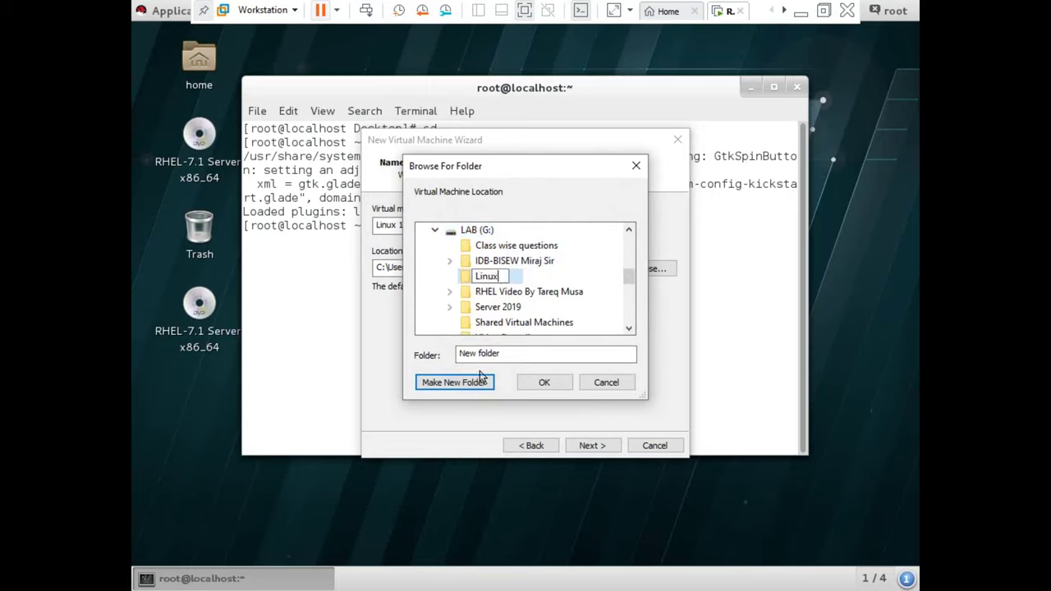
text( 1234)
key(Return)
click(540, 382)
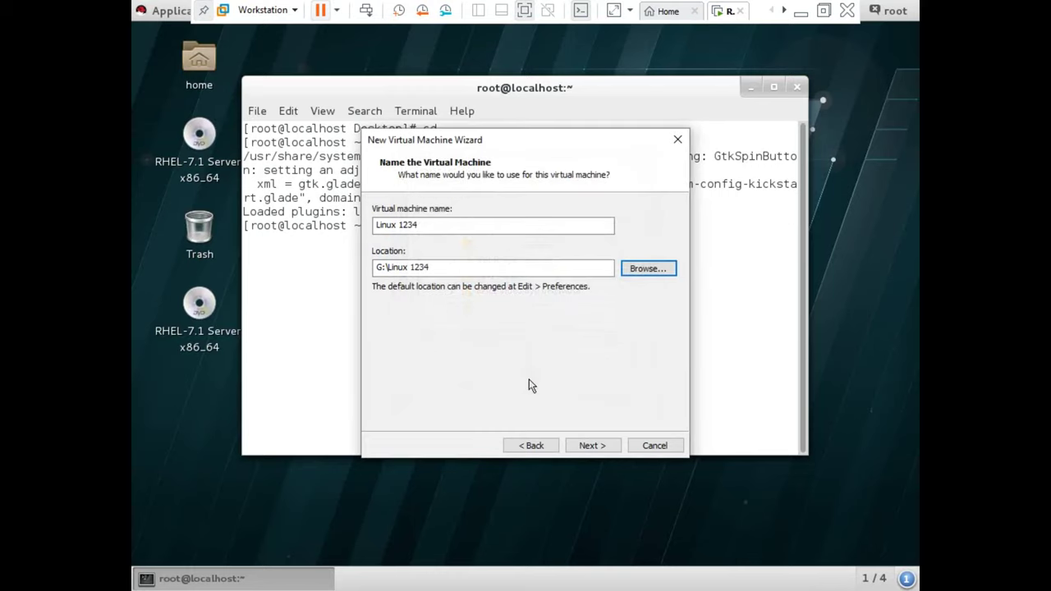
- Accept the 20 GB disk size and finish the wizard
click(588, 444)
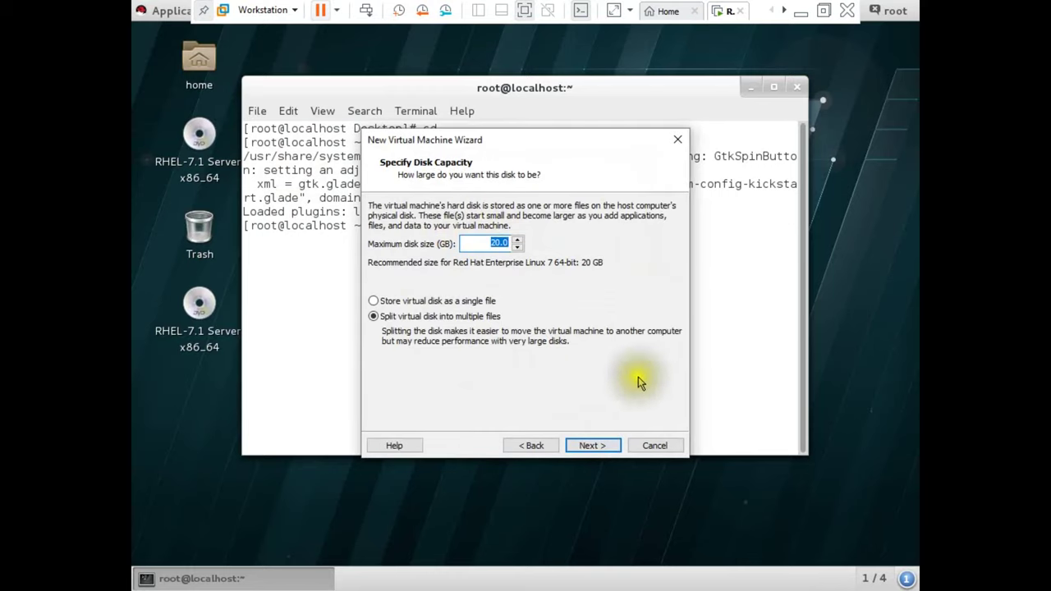
click(589, 445)
click(580, 446)
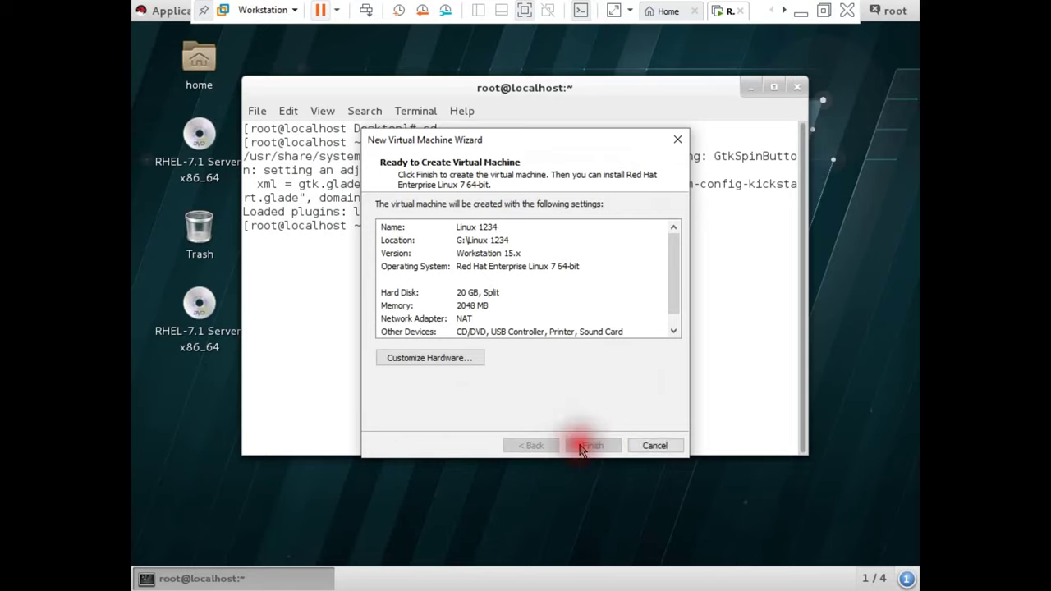
- On the Linux 1234 tab, set the network adapter to Host-only
click(723, 11)
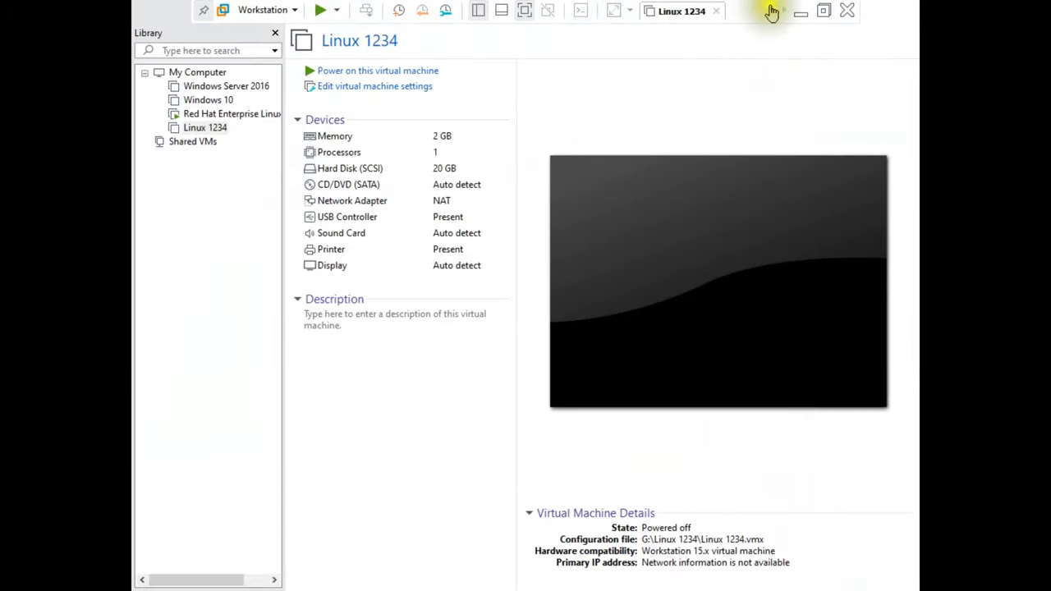
double_click(420, 205)
click(524, 209)
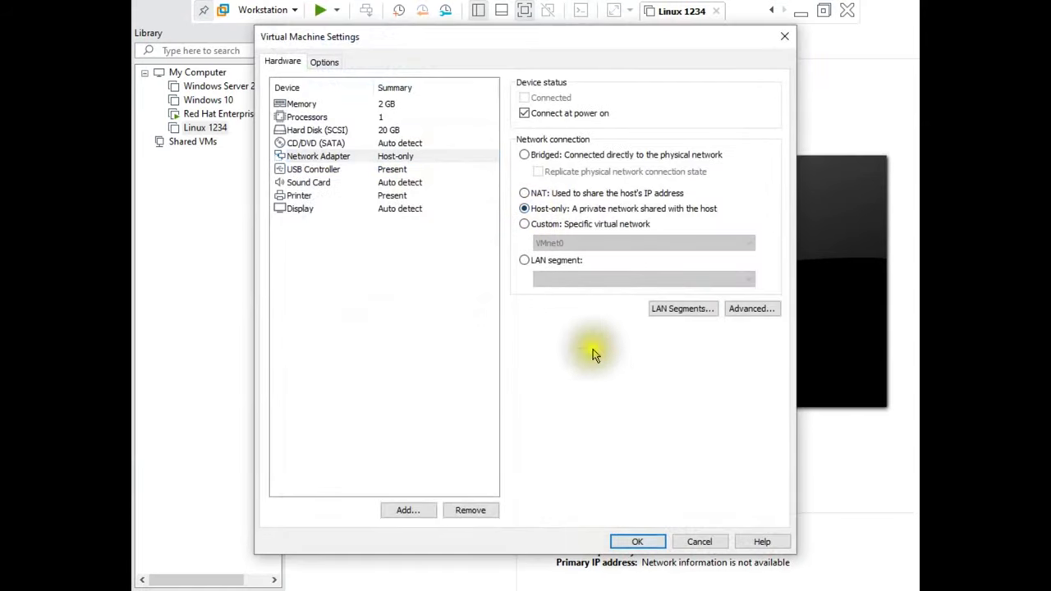
key(Return)
- Set the CD/DVD (SATA) drive to the D:\ISO\RHEL_7.1 x86_64.iso image and power on the VM
click(423, 184)
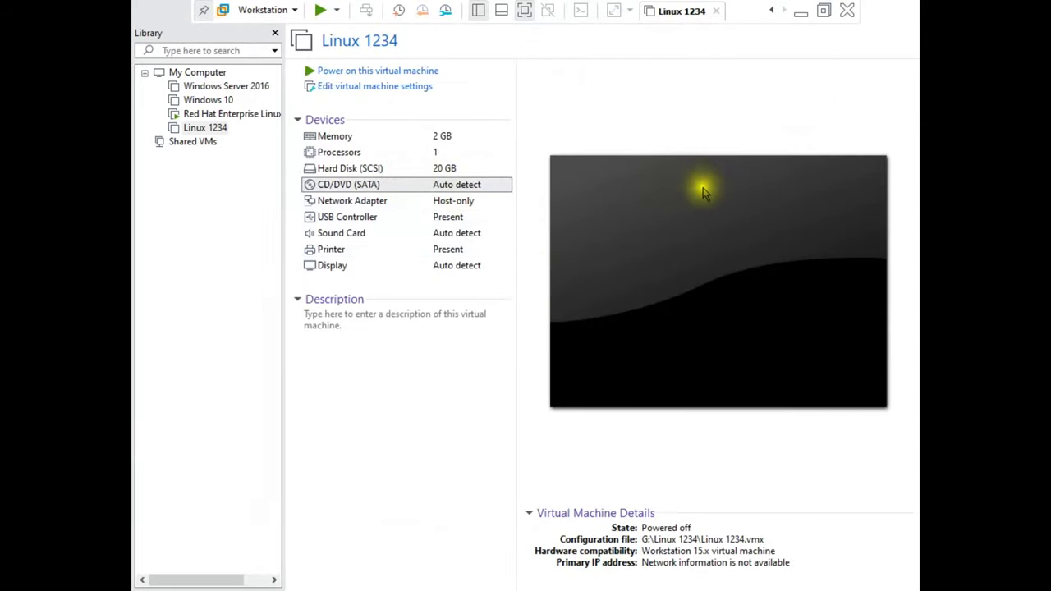
click(575, 192)
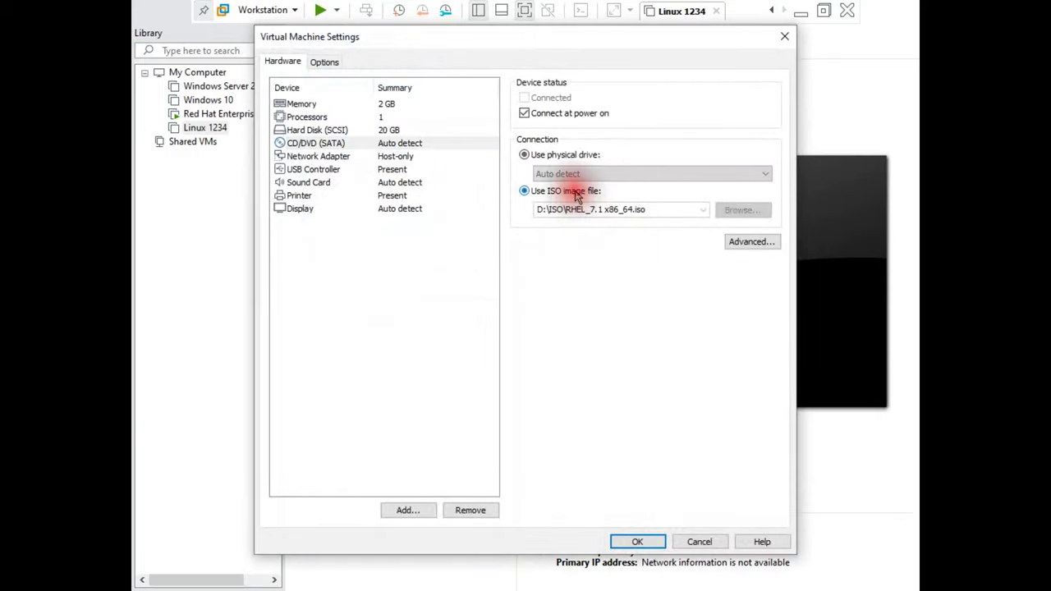
click(435, 146)
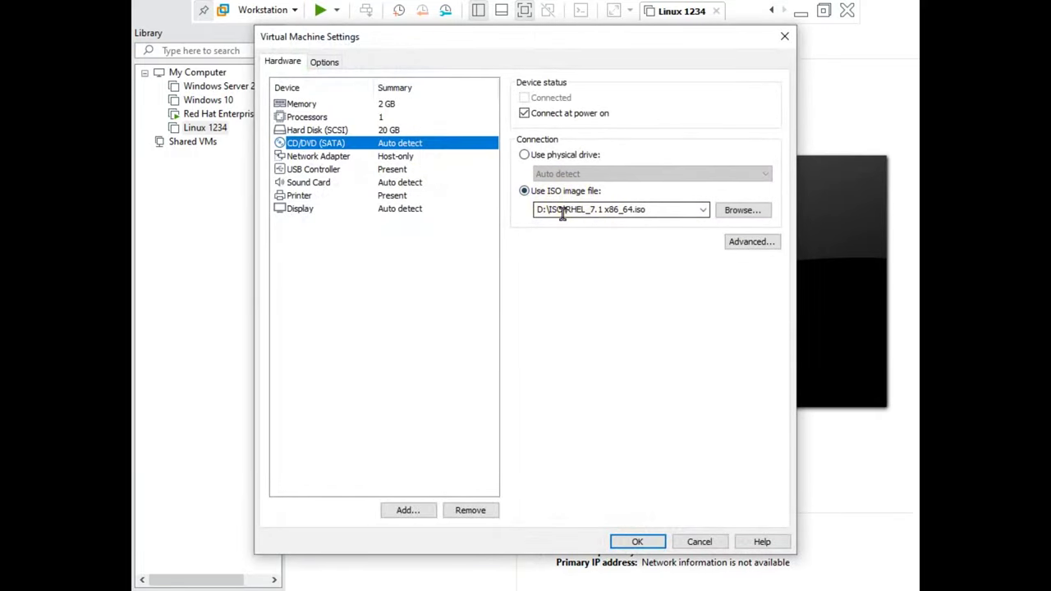
click(627, 542)
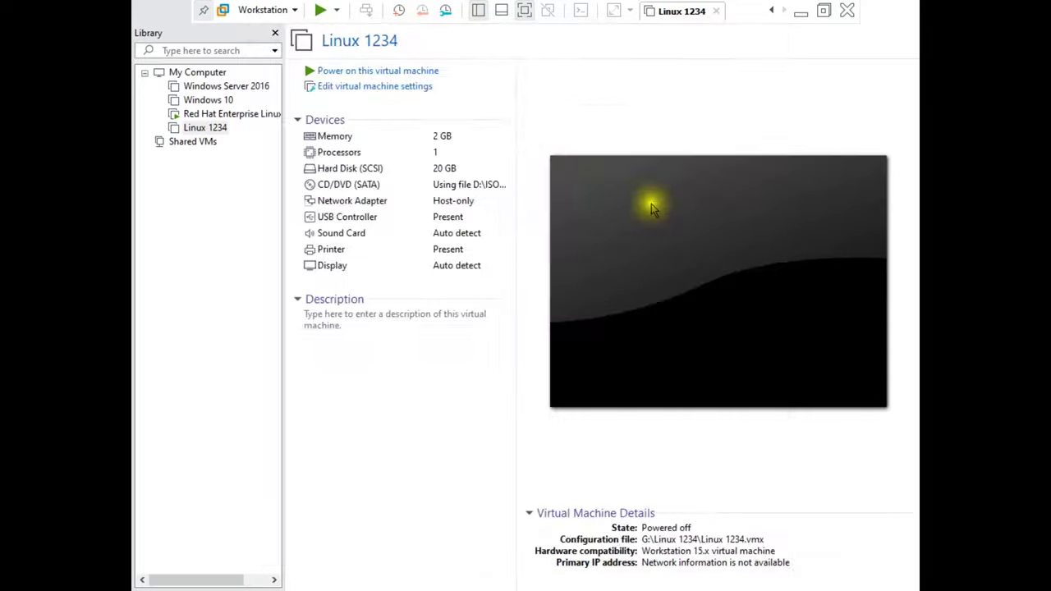
click(417, 73)
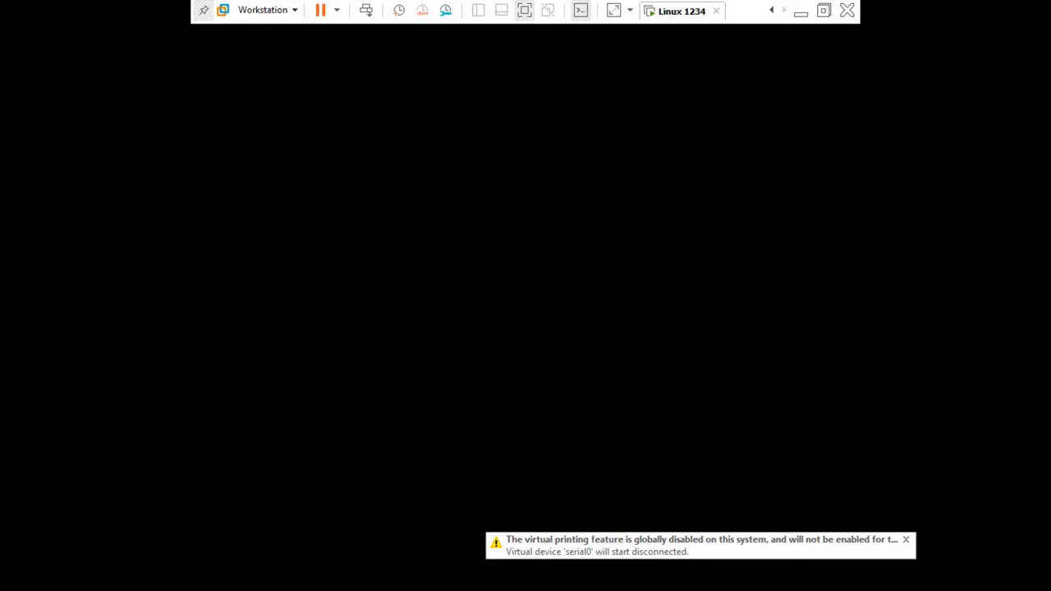
- Open and close Linux 1234's settings, then visit the Red Hat tab and return to its boot menu
right_click(682, 11)
click(726, 235)
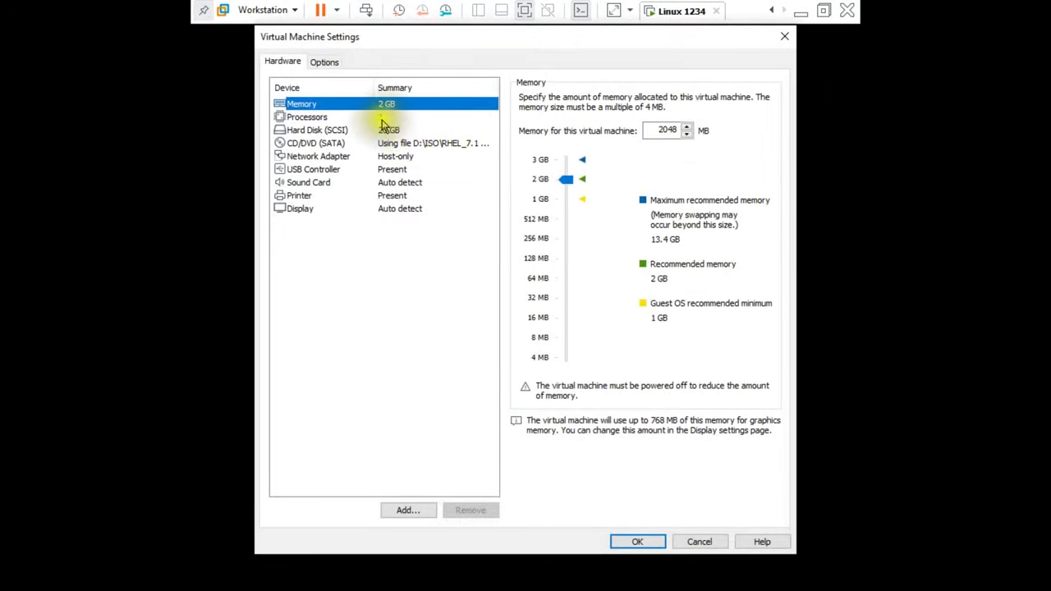
click(624, 543)
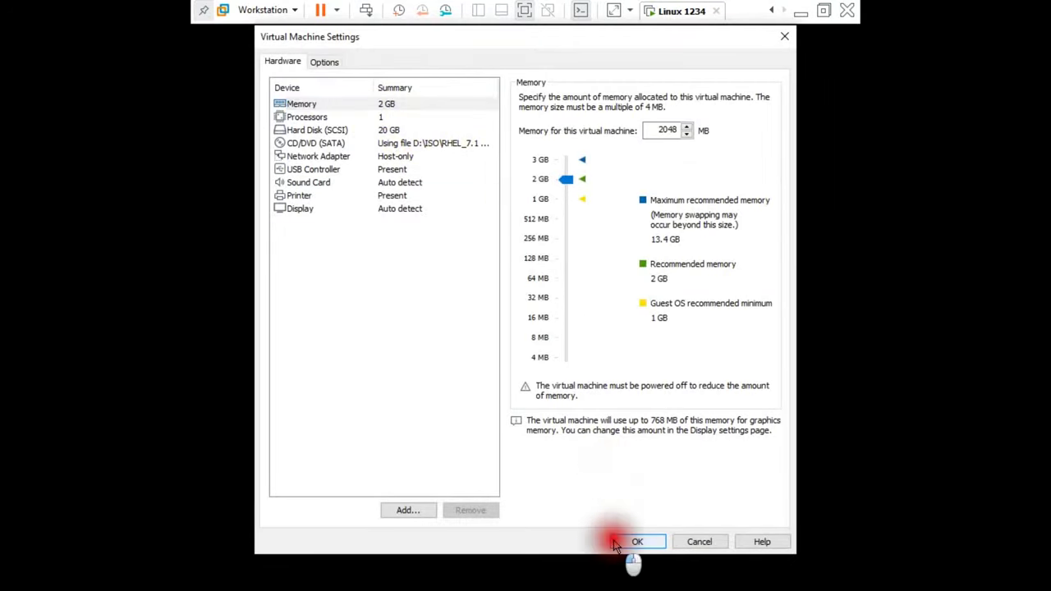
click(771, 10)
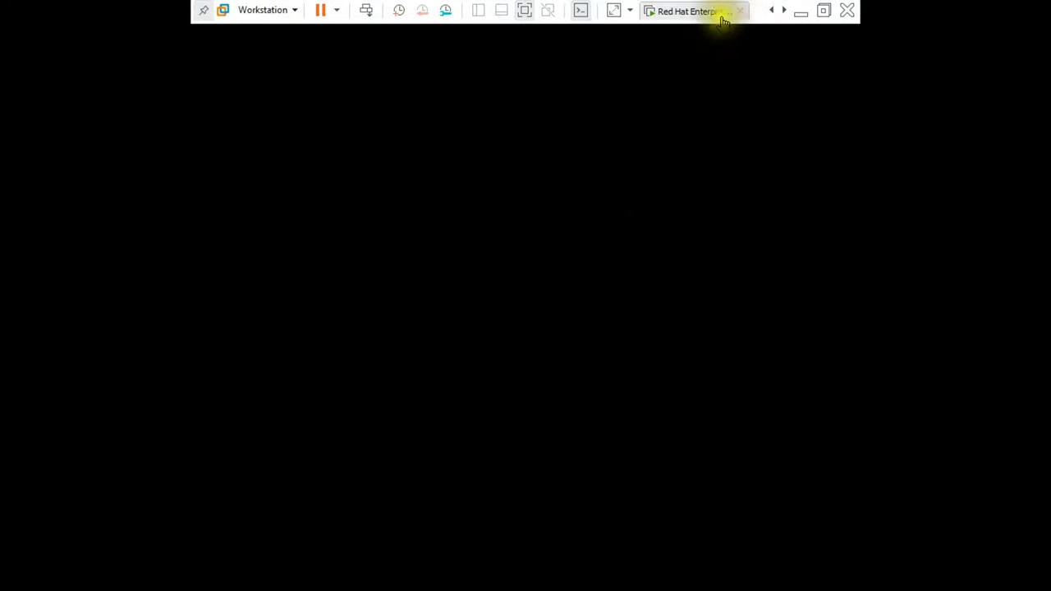
click(770, 10)
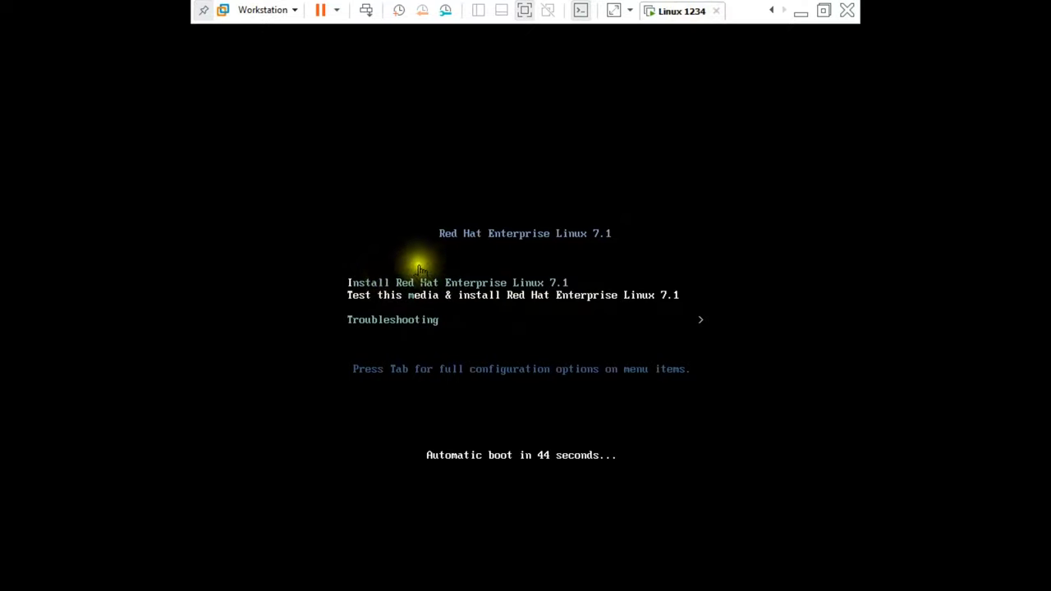
- Edit the install entry's boot line and begin appending ' ks=ftp://' after quiet
click(500, 328)
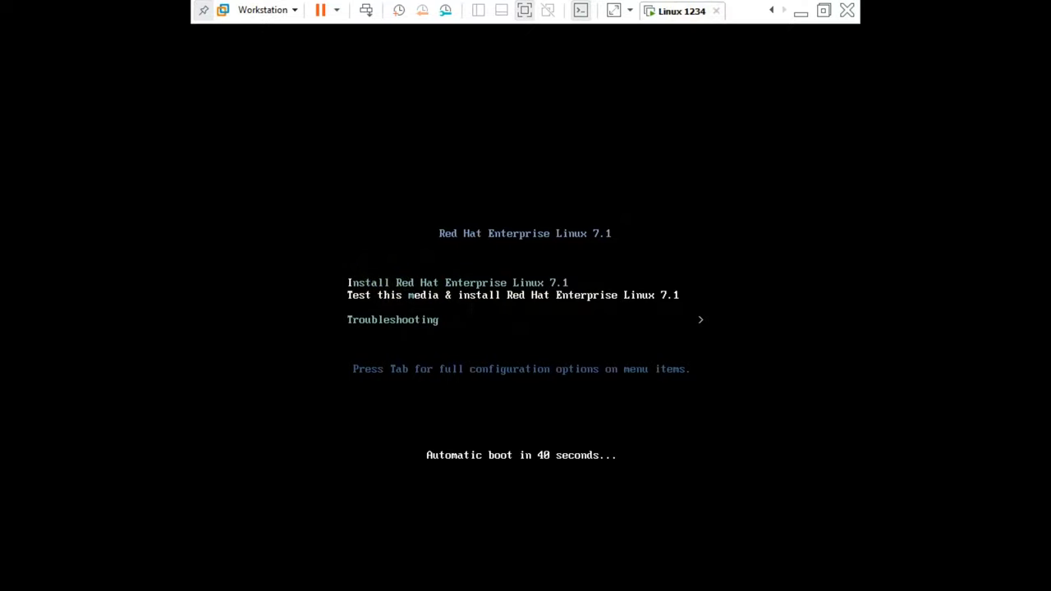
key(Tab)
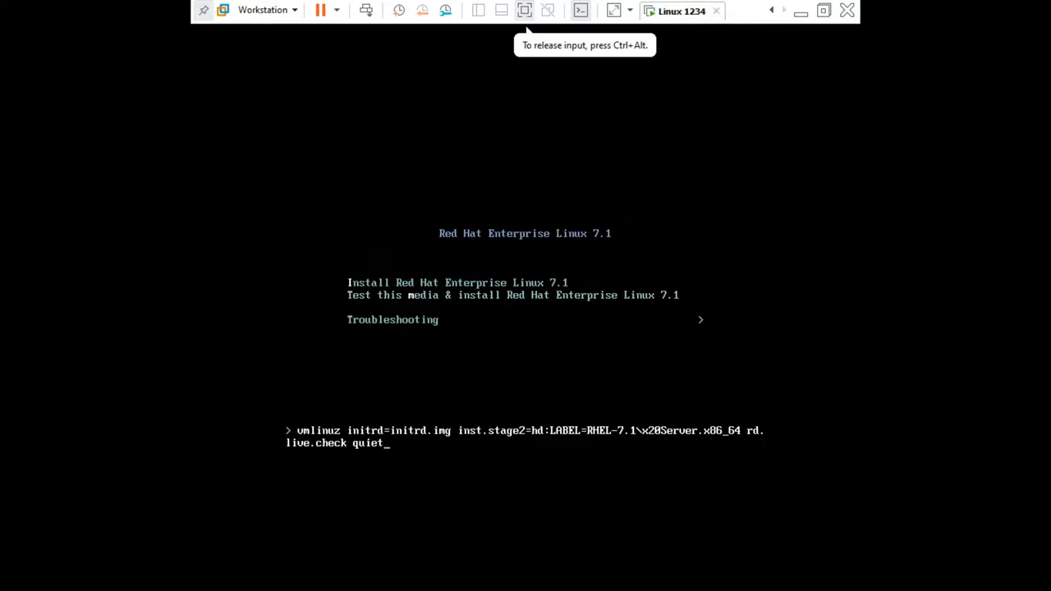
key(ctrl+alt)
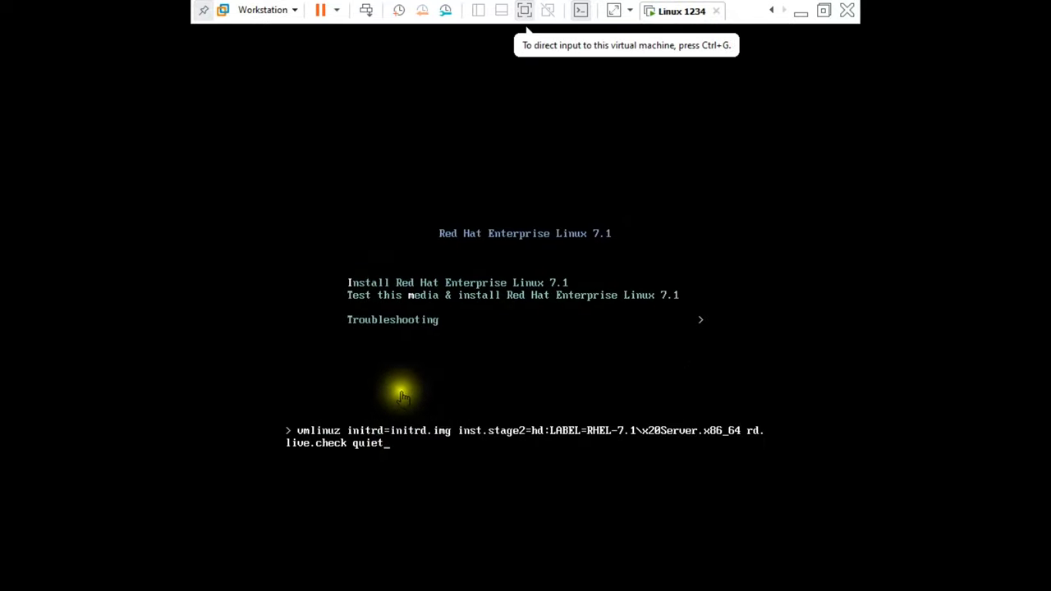
click(399, 392)
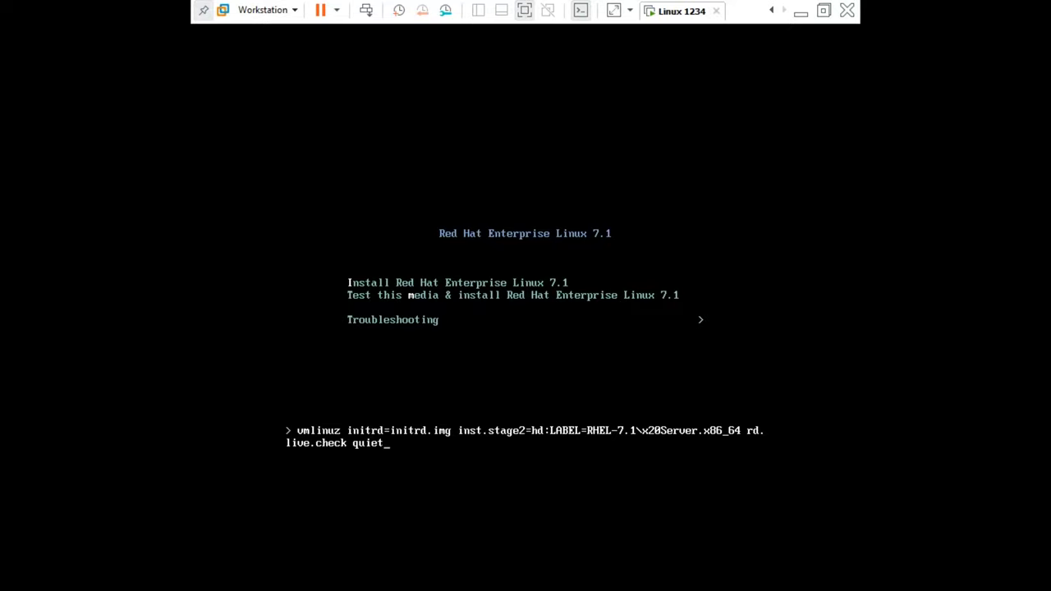
click(391, 468)
key(ctrl+alt)
- Run ip addr in the root terminal of the Red Hat Enterprise Linux VM
click(770, 11)
click(695, 12)
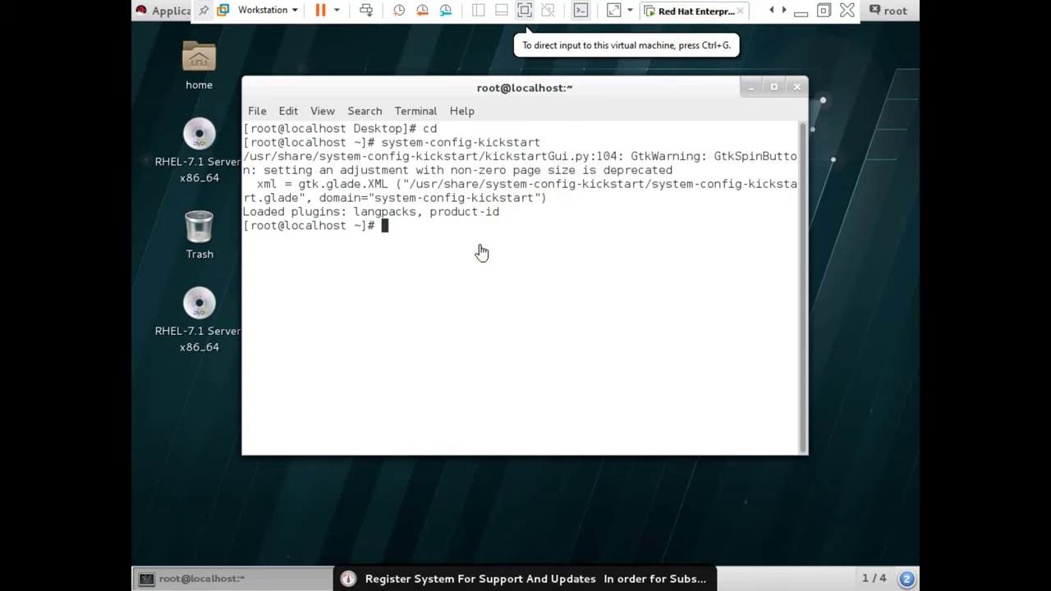
text(ip addr)
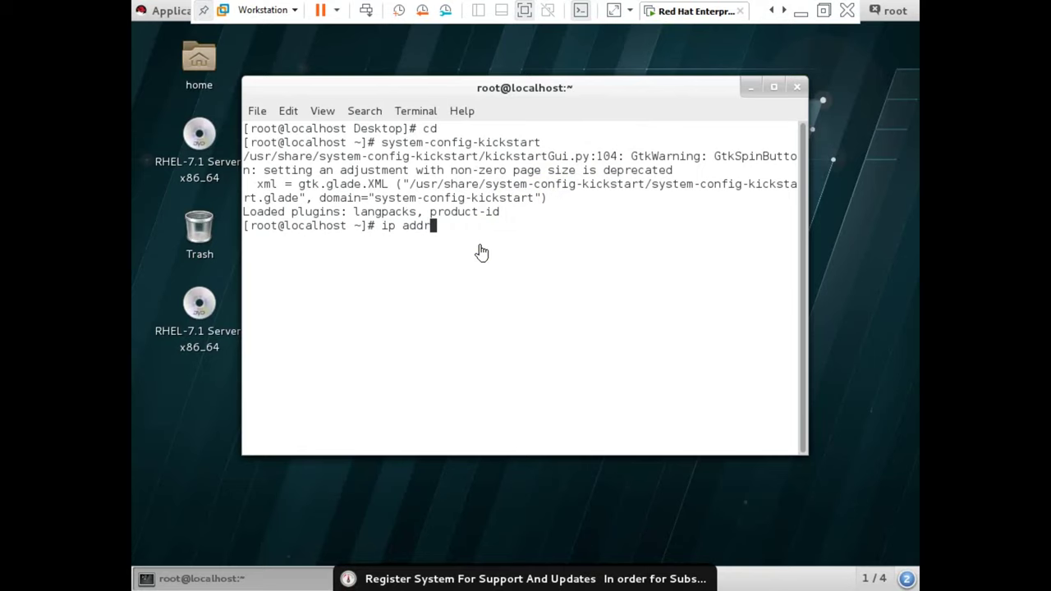
key(Return)
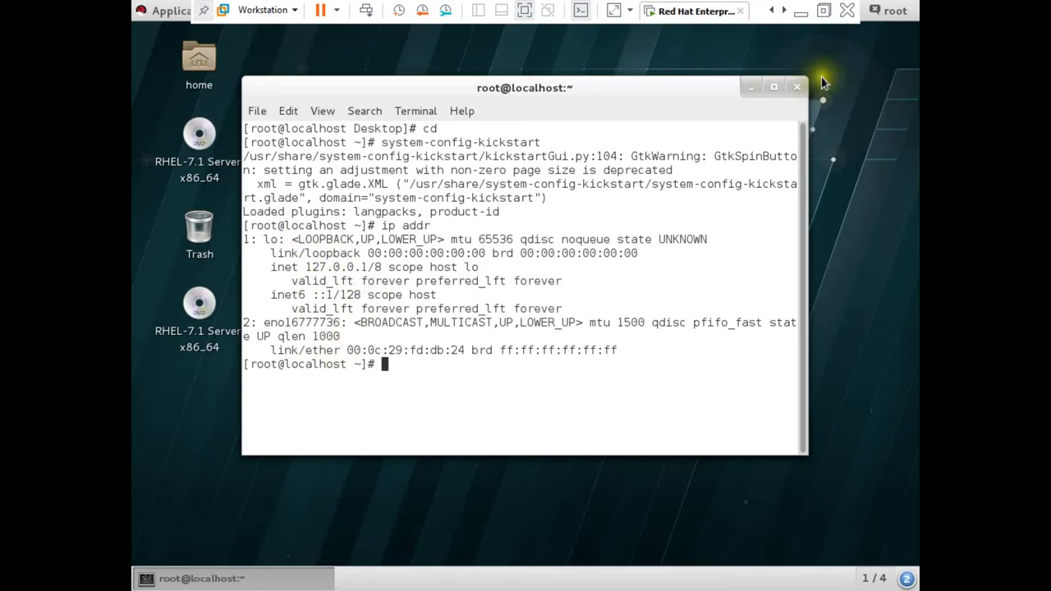
- Turn on the guest's Wired connection, rerun ip addr and select 192.168.6.130
click(826, 13)
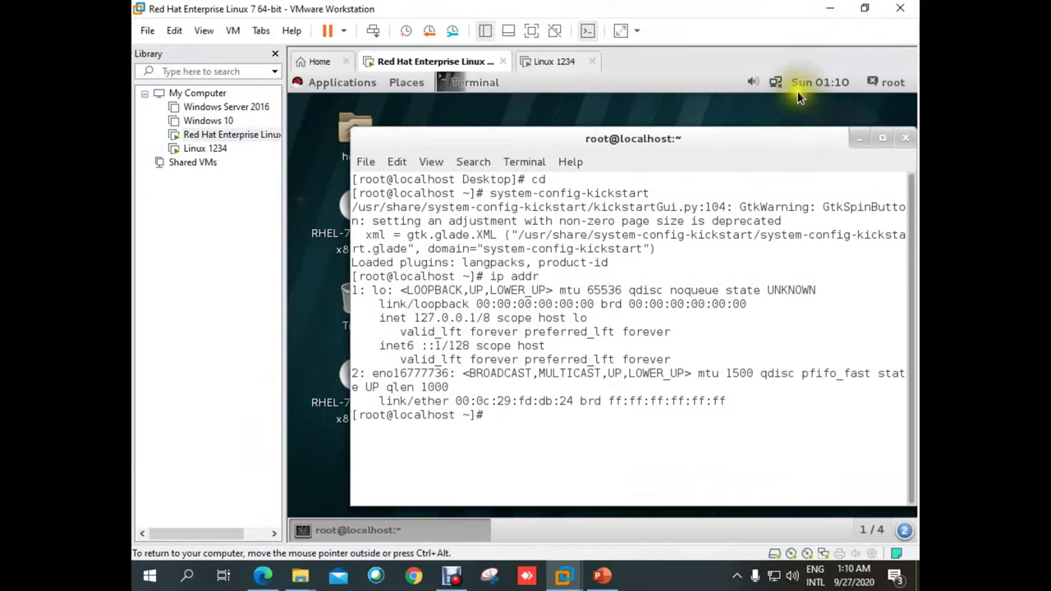
click(774, 83)
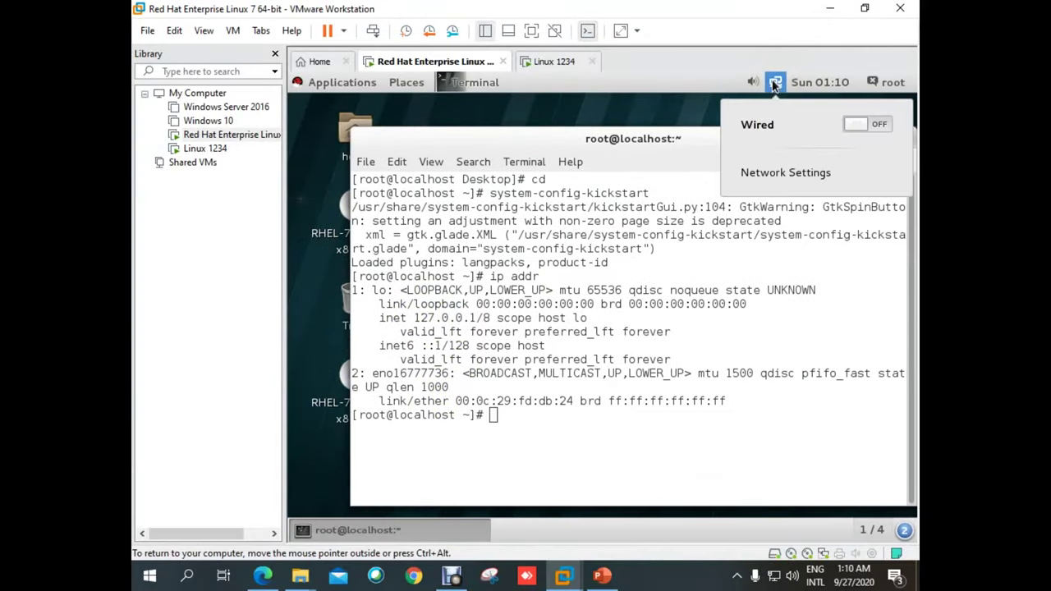
click(875, 122)
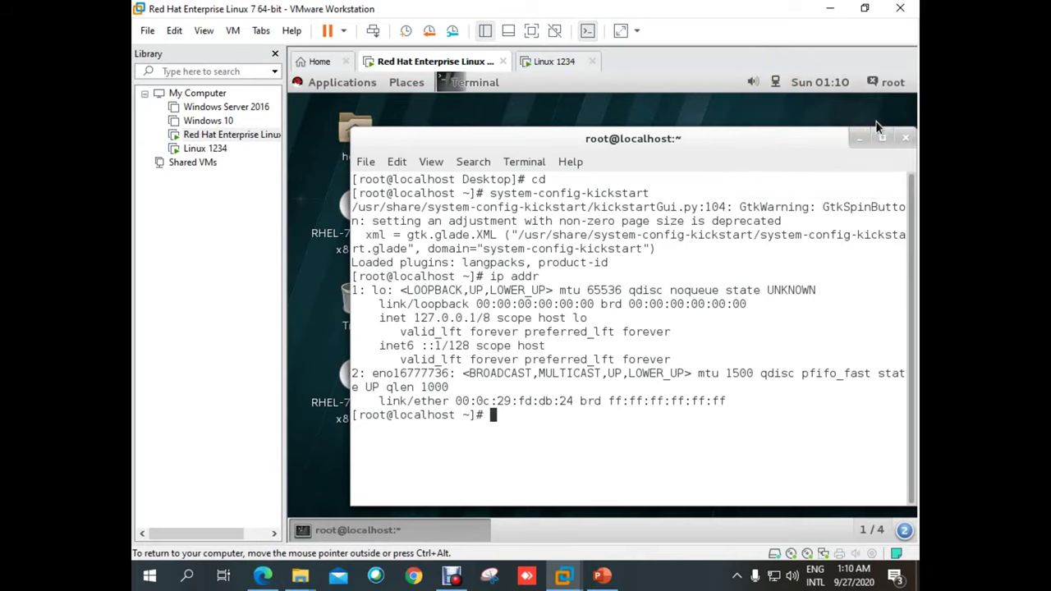
text(ip addr)
key(Return)
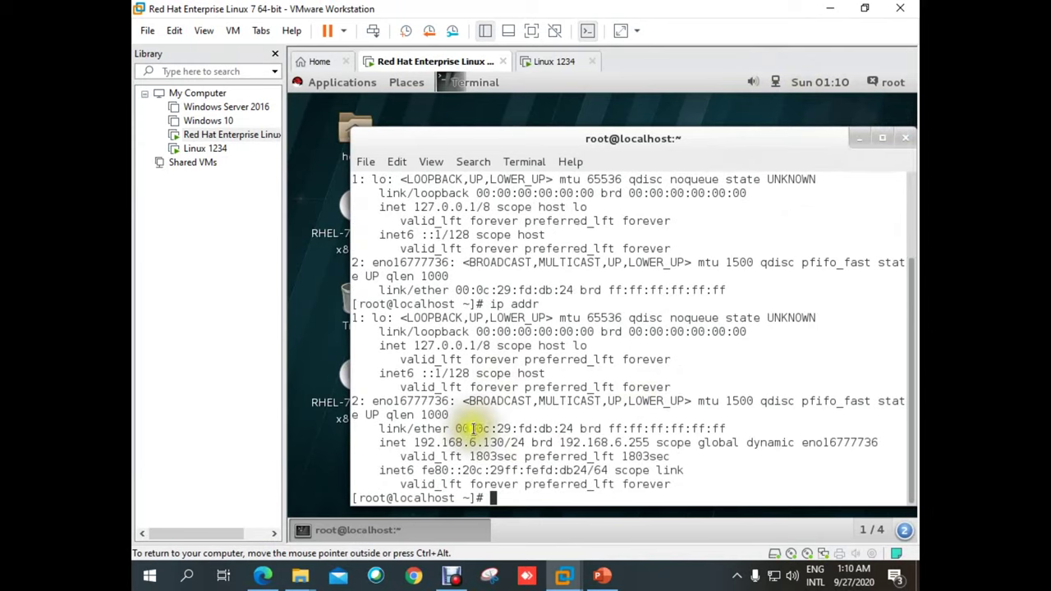
drag(417, 441, 501, 443)
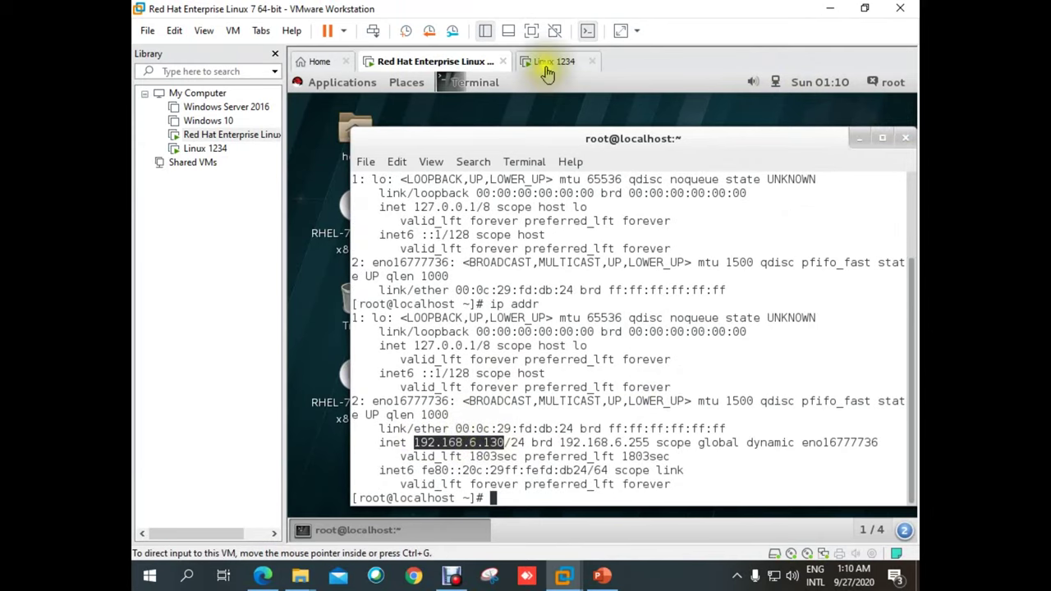
click(550, 62)
- Complete the boot line as ks=ftp://192.168.6.130/pub/myks.cfg, boot the installer, and toggle Full Screen
click(530, 447)
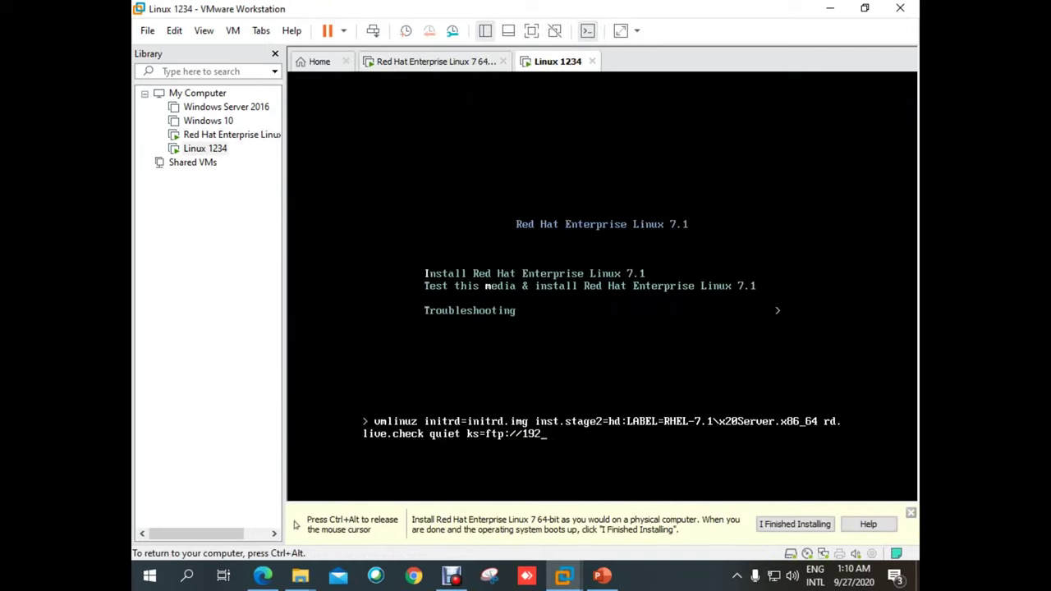
text(168.6.130/pub/myks.)
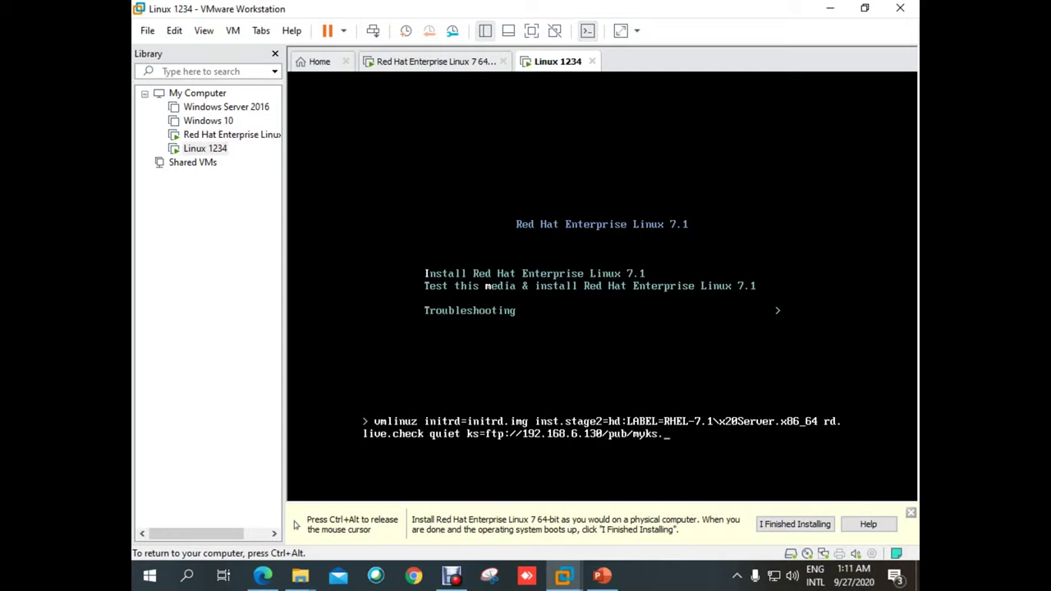
text(g)
key(ctrl+alt)
click(667, 458)
key(Return)
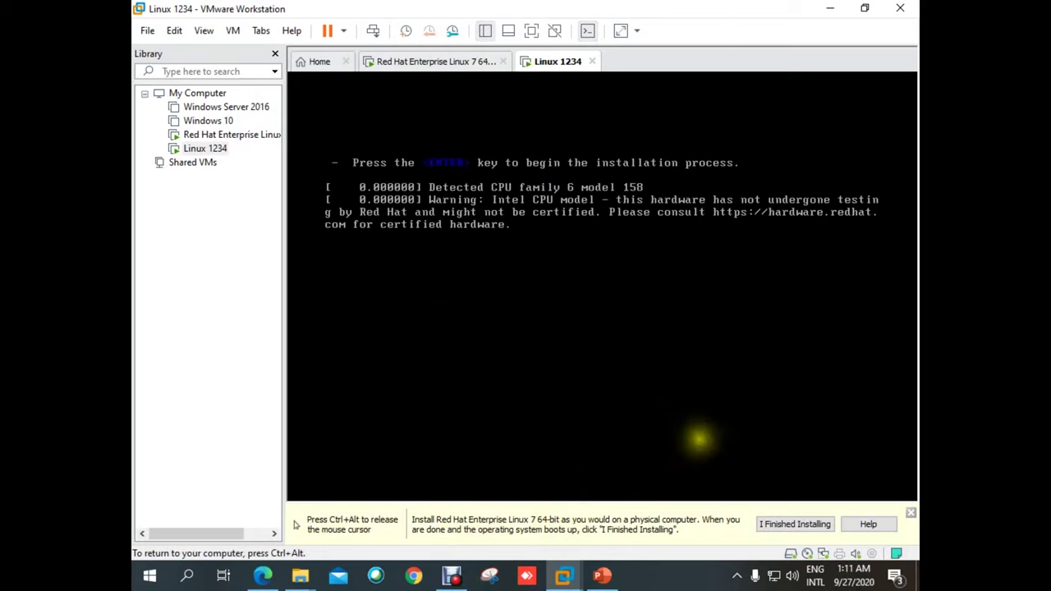
key(ctrl+alt)
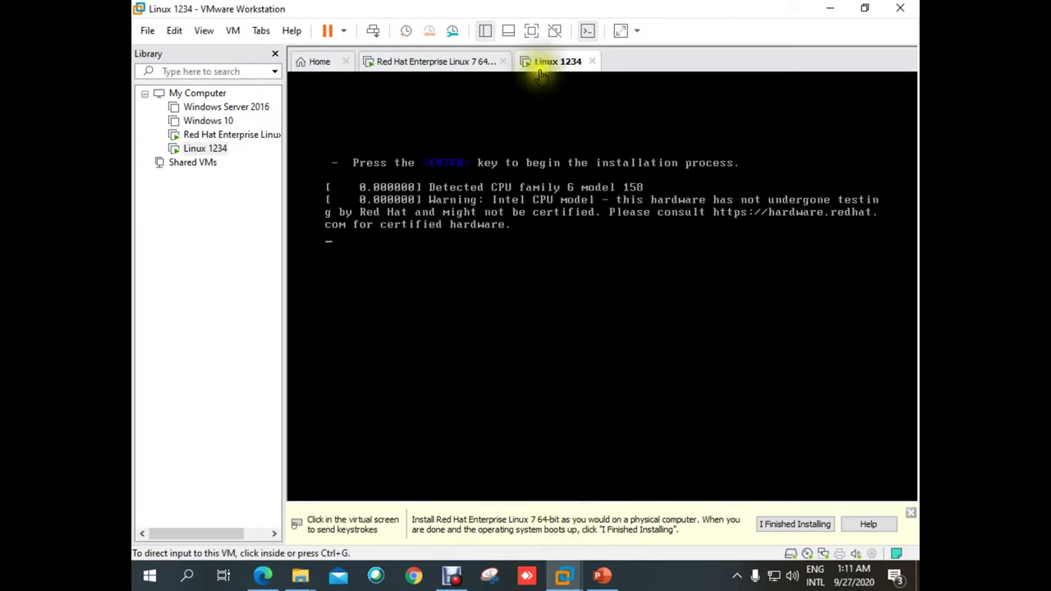
click(532, 31)
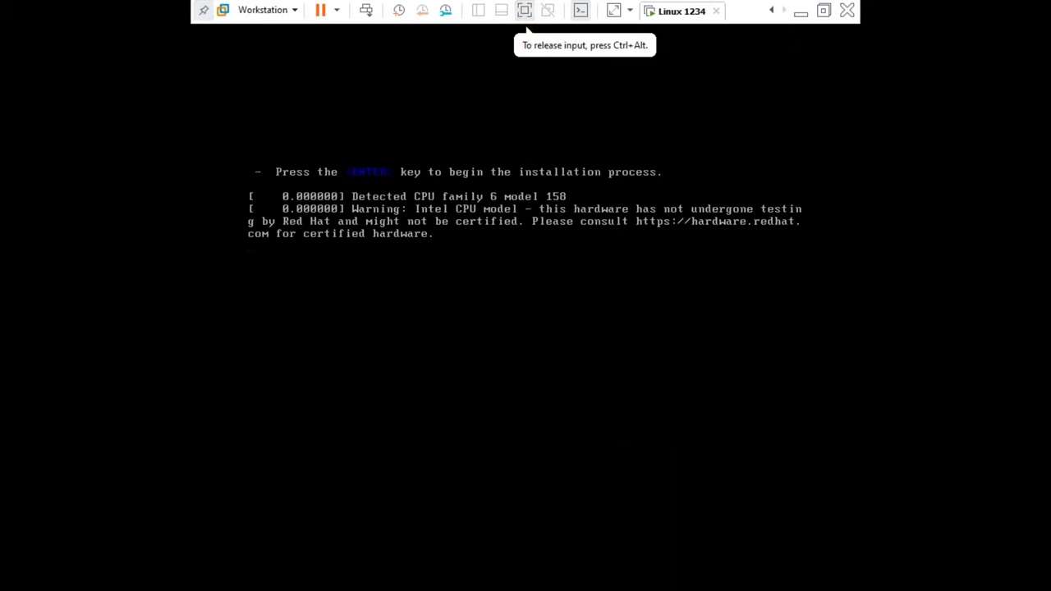